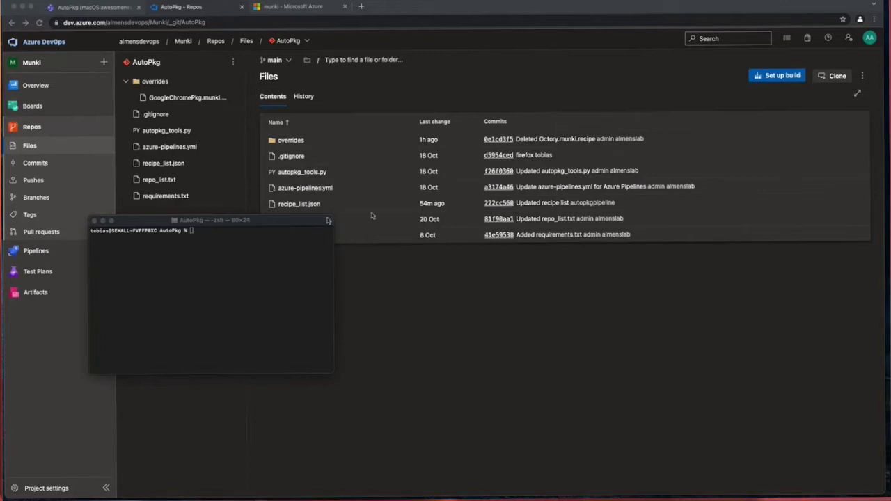
Step: Bring up the AutoPkg folder in Finder and place the Terminal window just below it so both are visible
click(256, 277)
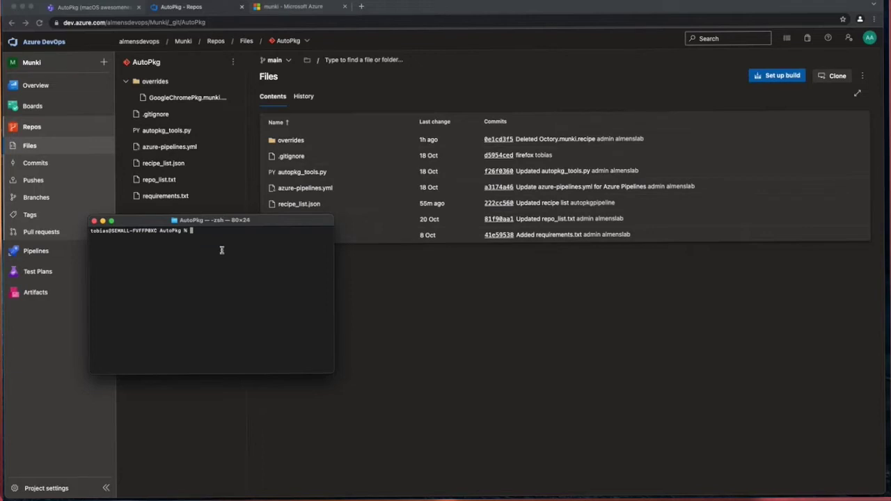
drag(267, 222, 282, 223)
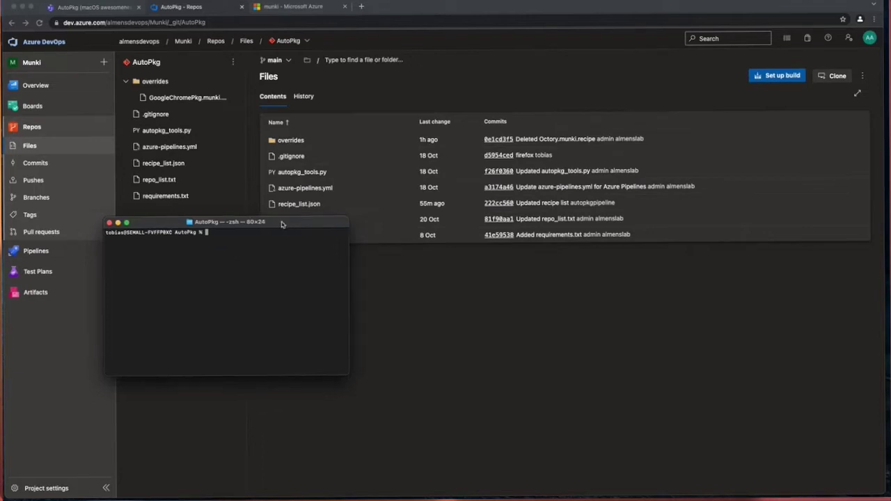
drag(275, 223, 230, 188)
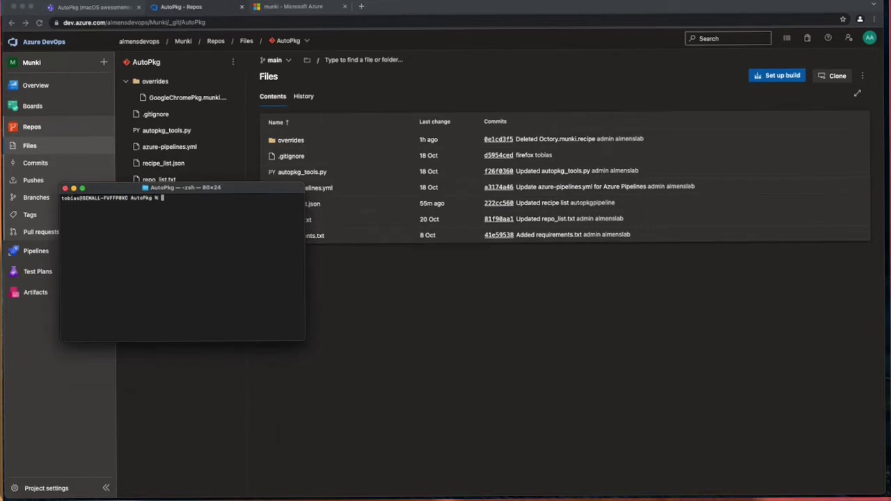
drag(115, 188, 17, 213)
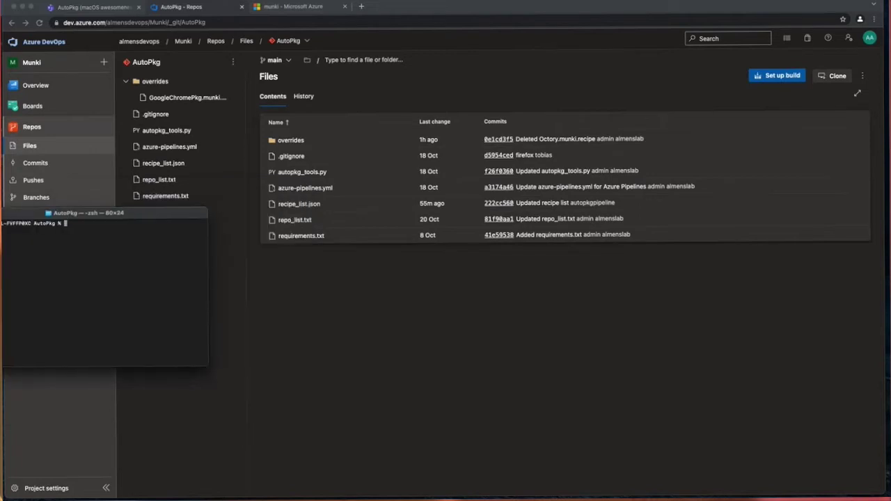
key(super+Tab)
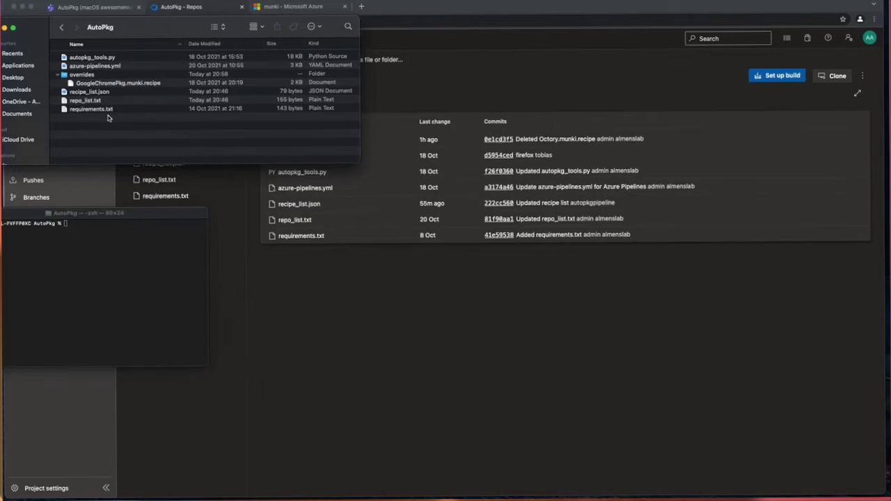
click(107, 234)
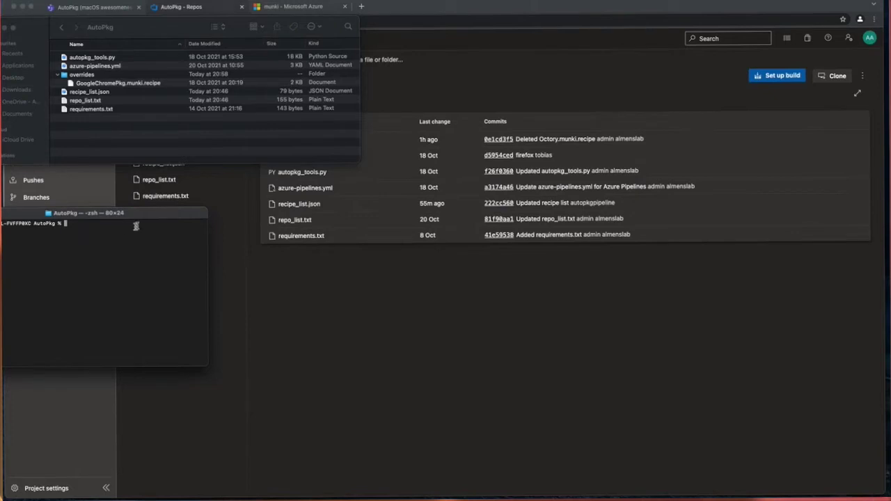
drag(148, 215, 298, 196)
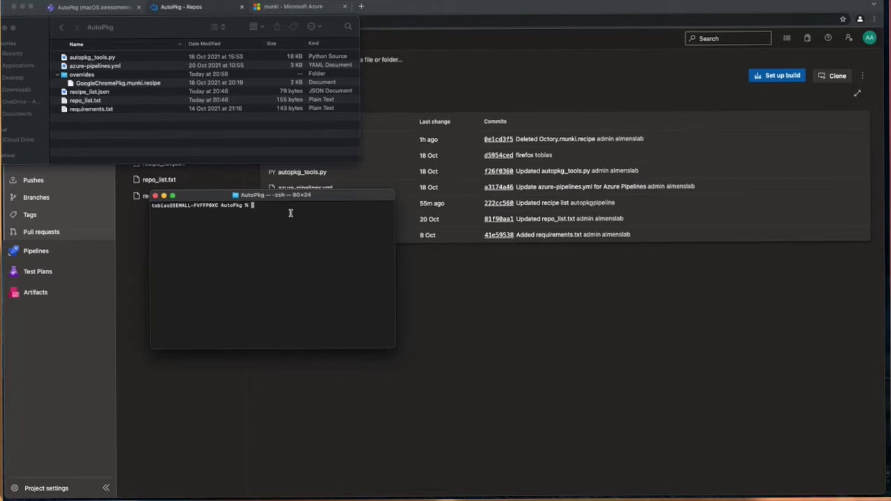
Step: Create a local AutoPkg override for Firefox by running autopkg make-override Firefox.munki.recipe
text(auto)
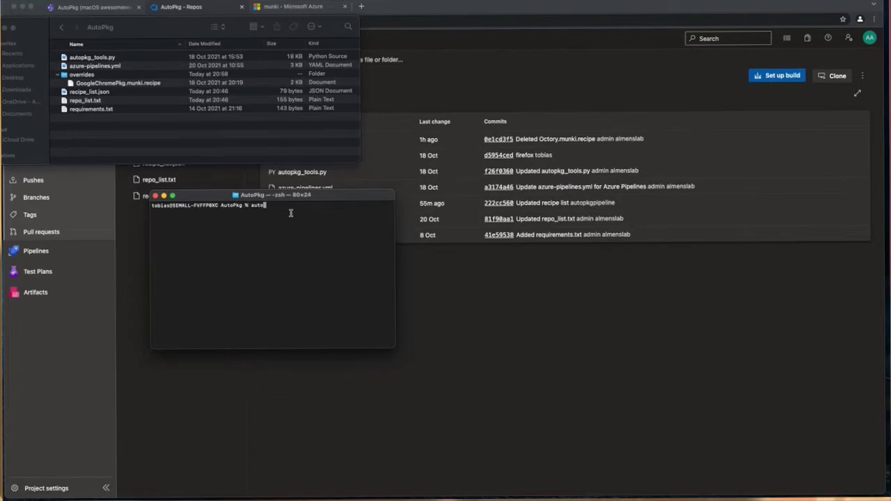
text(pkg make-)
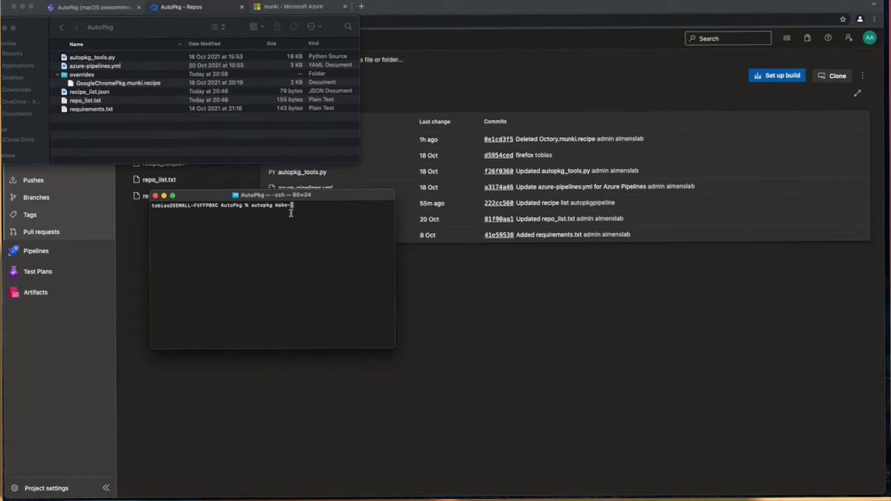
text(override Firefox)
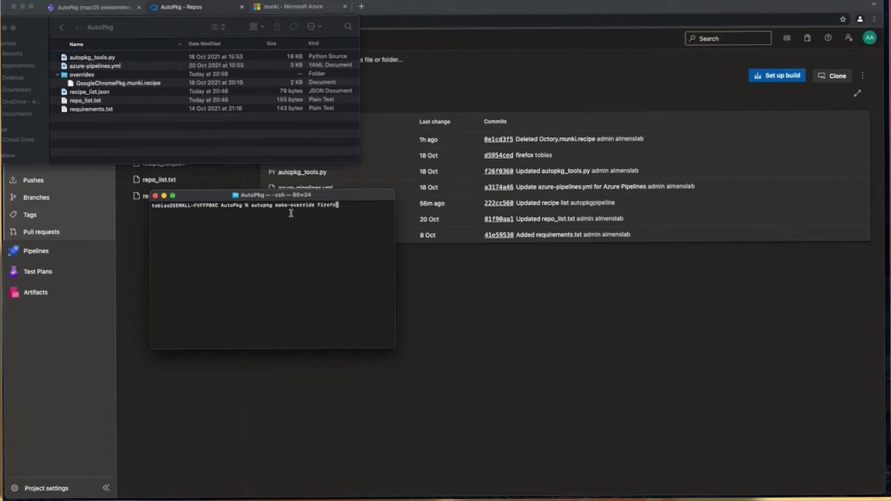
text(.munki.)
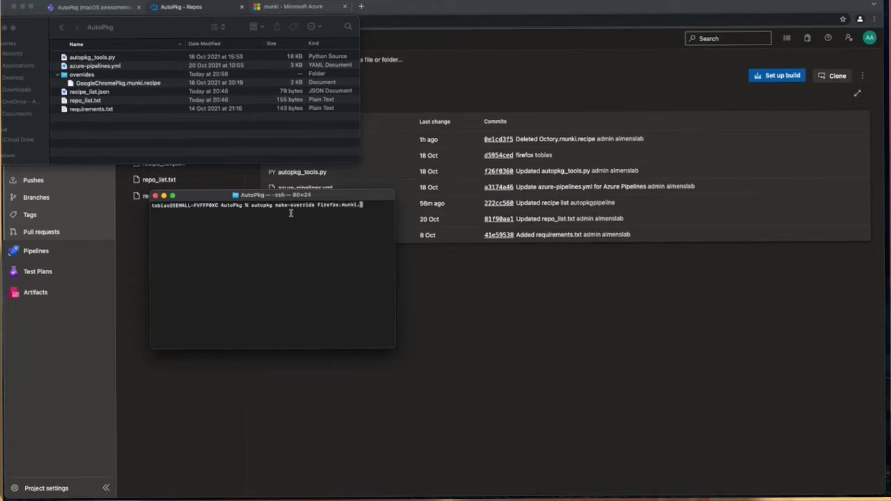
text(recipe)
key(Return)
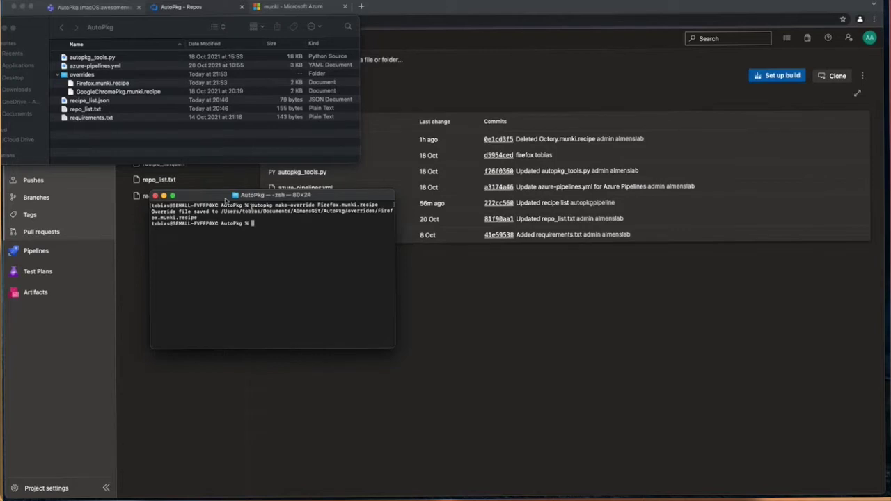
Step: Open Firefox.munki.recipe from the overrides folder in TextEdit
click(108, 89)
click(103, 84)
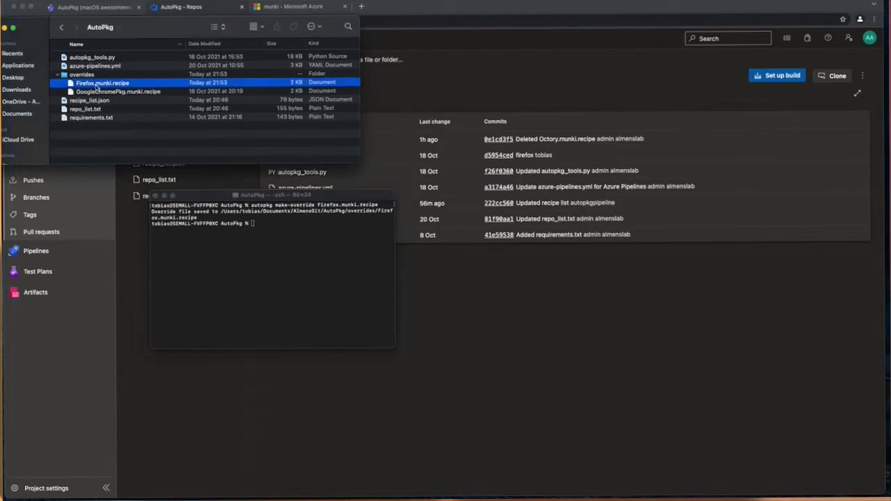
drag(217, 27, 199, 40)
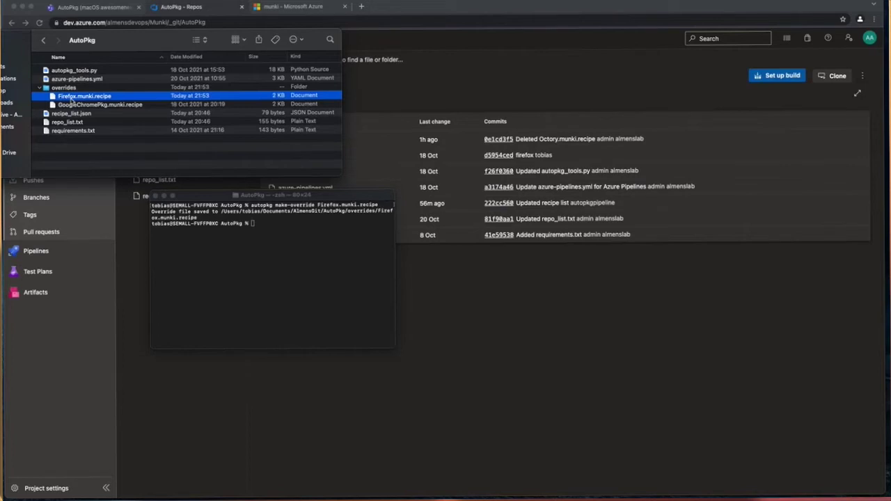
right_click(106, 100)
mouse_move(166, 113)
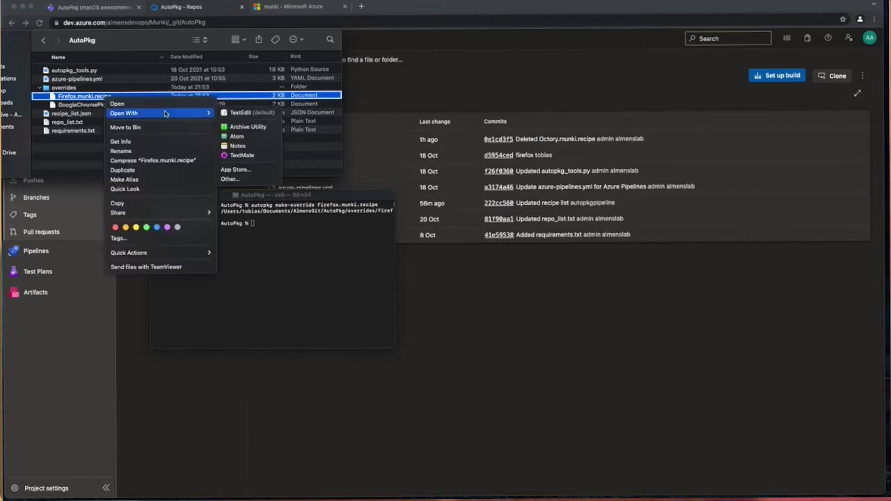
click(240, 112)
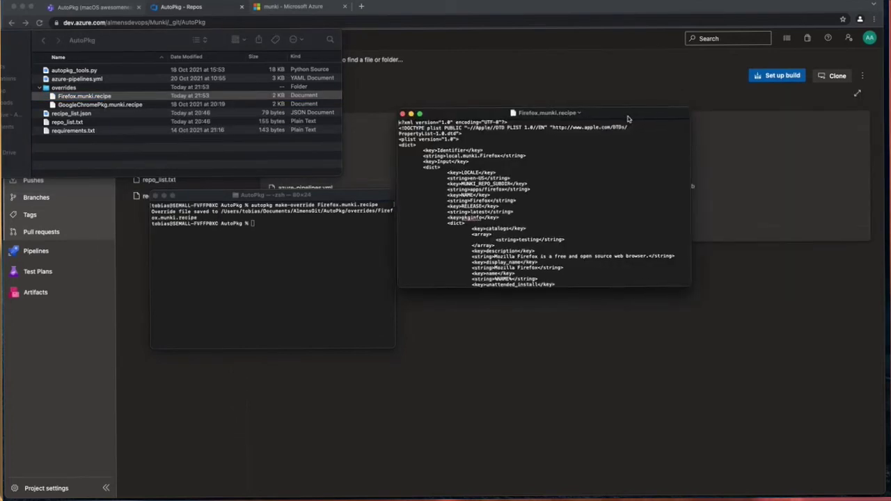
Step: Review the pkginfo section of the Firefox recipe, especially its catalogs entry, and close the file without changes
scroll(473, 209, down, 1)
drag(449, 216, 585, 237)
click(577, 238)
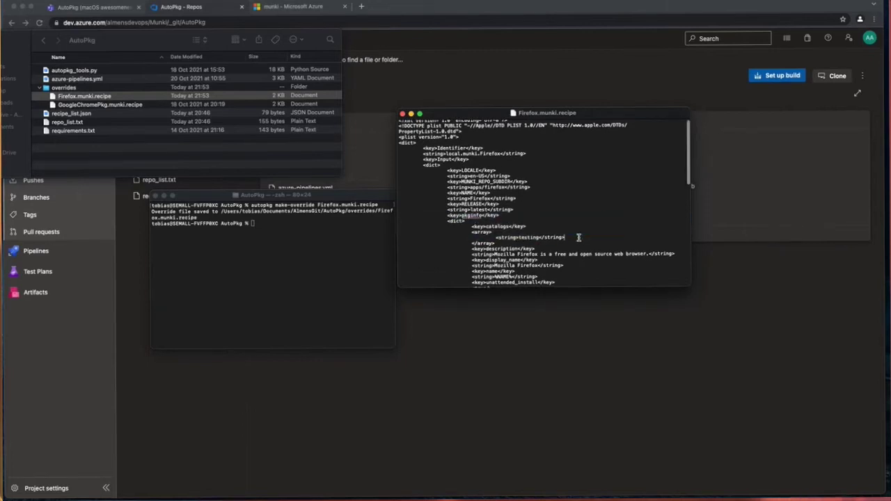
scroll(577, 237, down, 2)
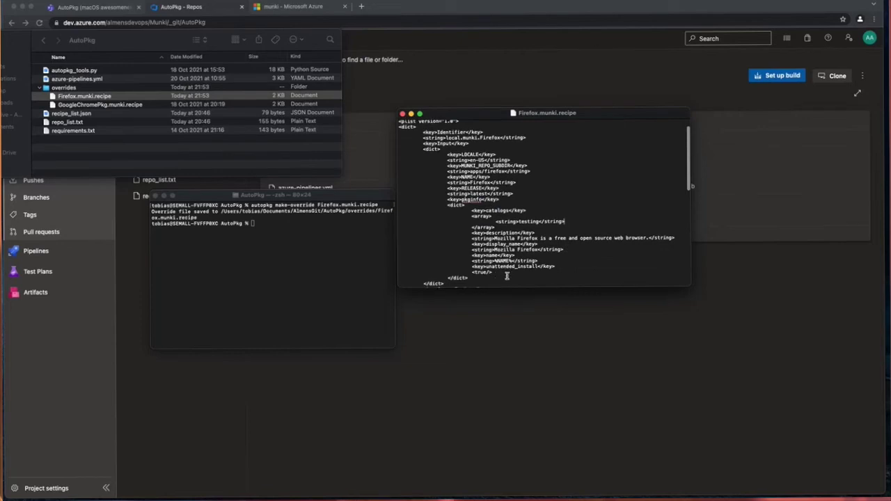
drag(496, 272, 422, 205)
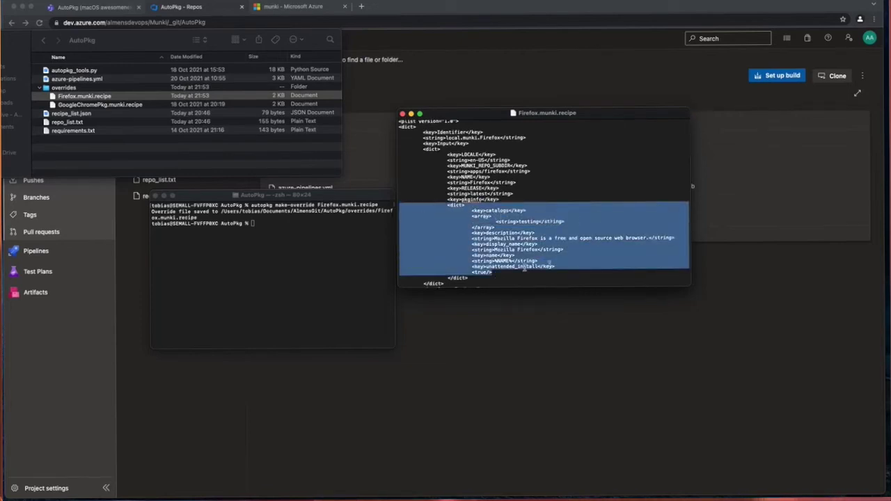
click(580, 236)
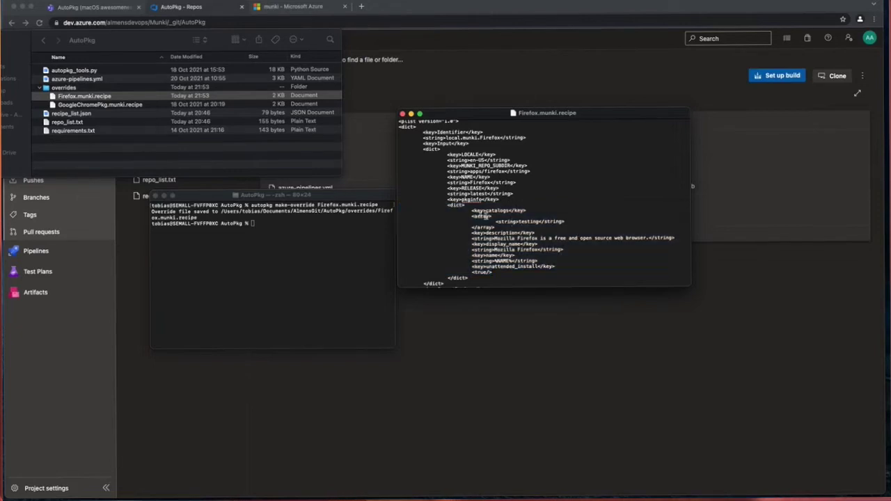
drag(471, 210, 580, 226)
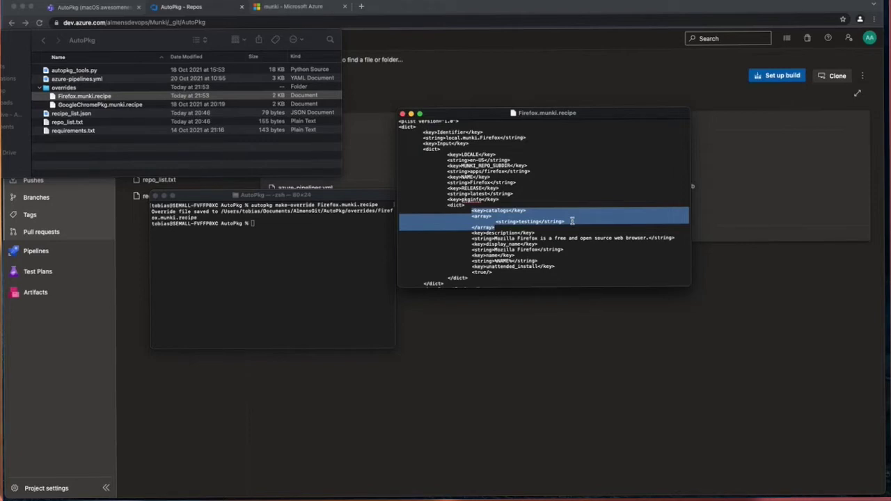
scroll(565, 221, down, 1)
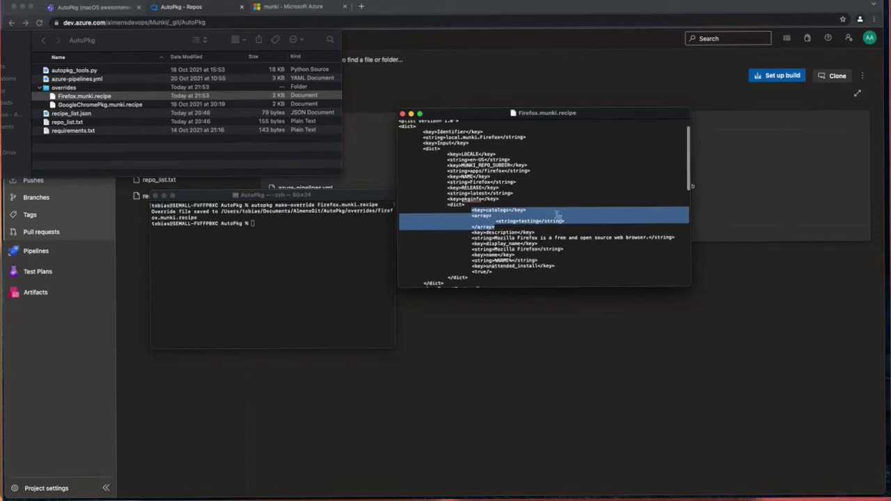
click(528, 259)
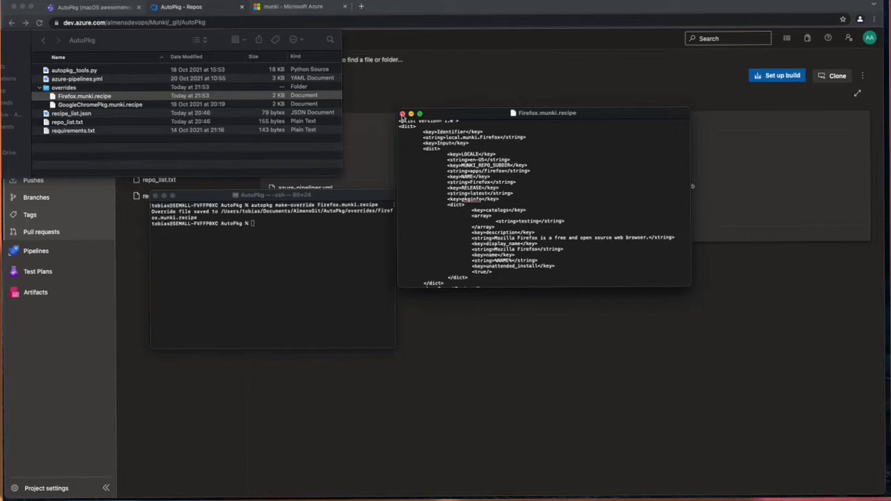
click(402, 115)
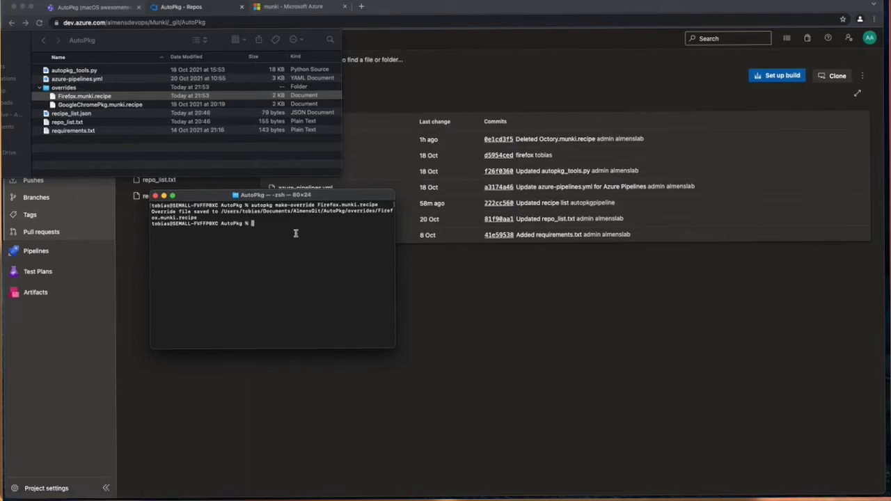
Step: Stage all changes with git add --all and commit them with the message 'add firefox'
text(git )
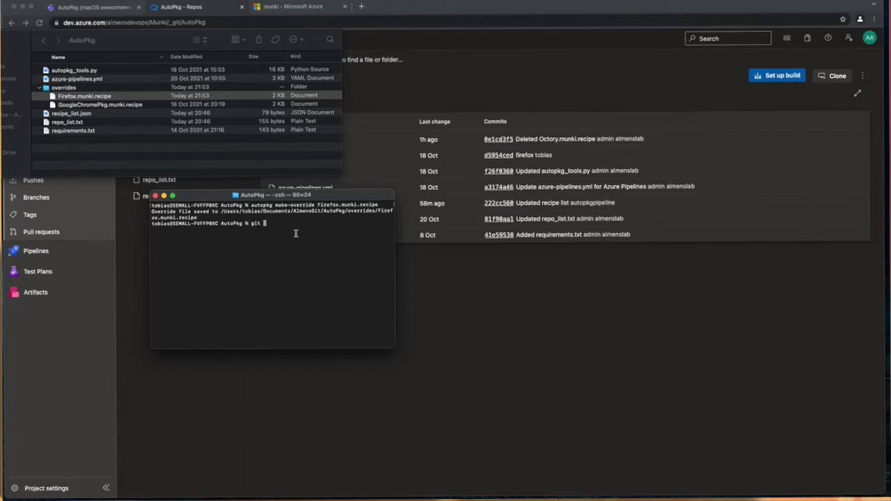
text(add --all)
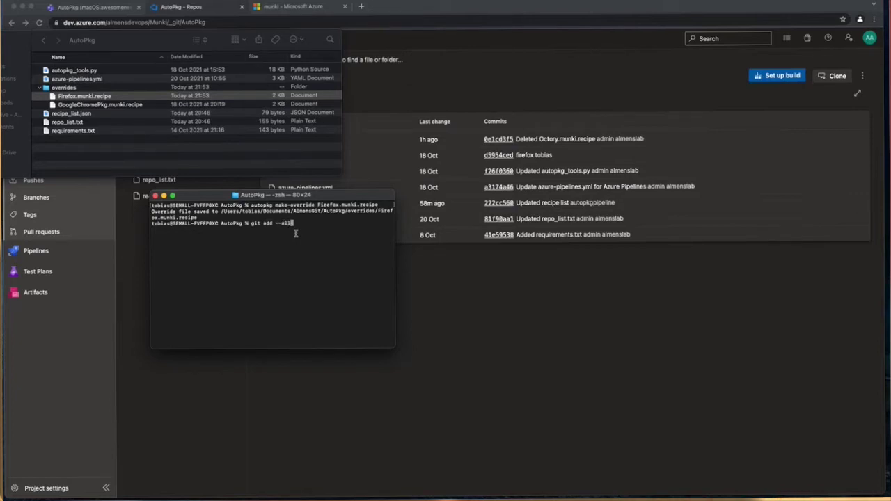
key(Return)
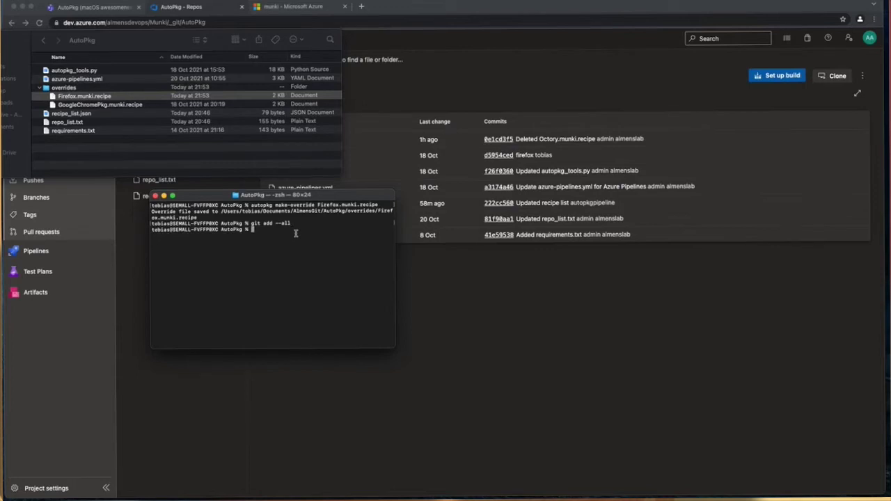
text(git commit -m ")
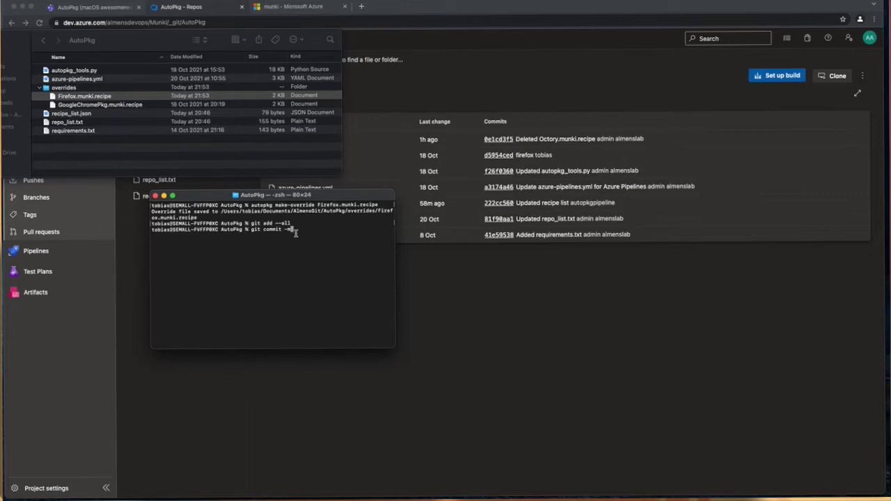
text(add firefox")
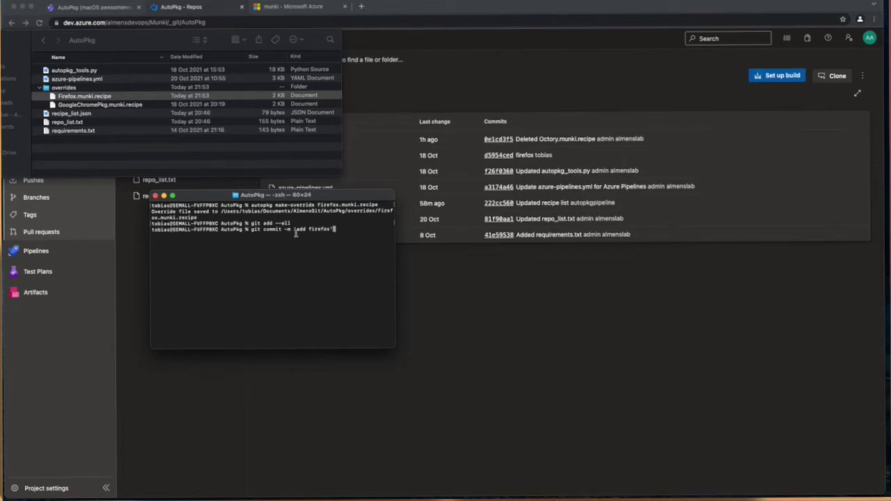
key(Return)
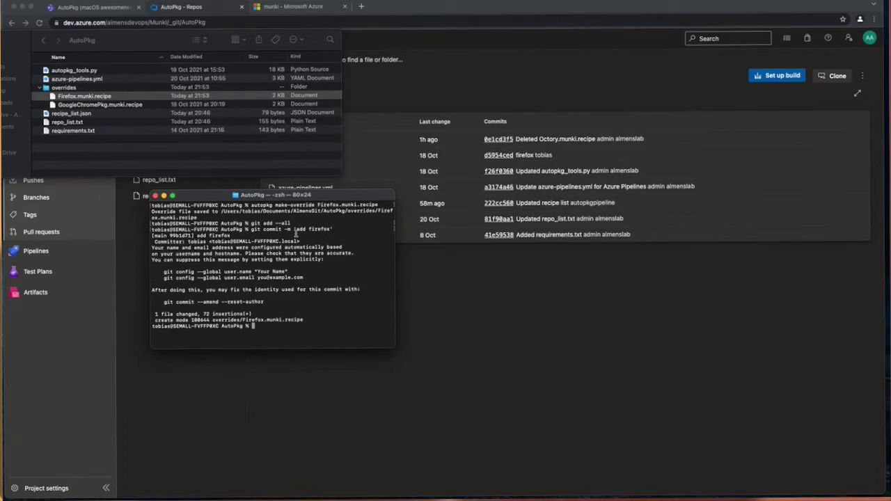
Step: Try to push the commit with git push origin HEAD:main, entering the account password for Azure DevOps
text(git )
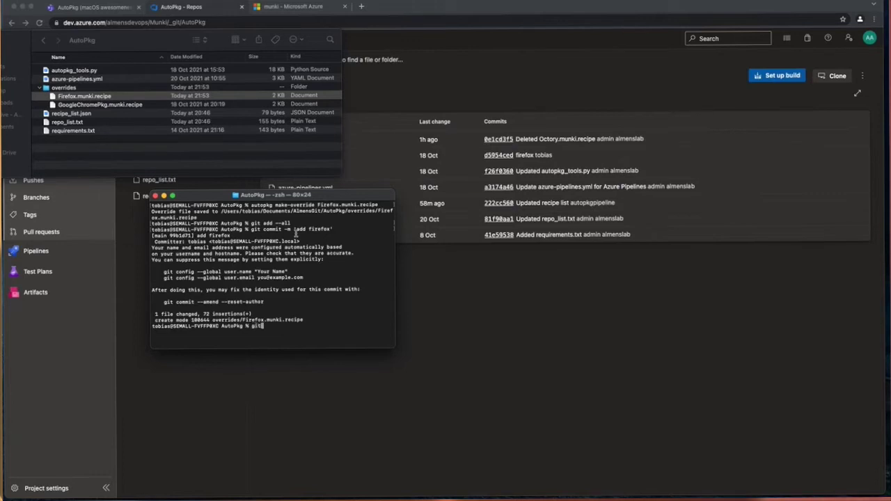
text(push origin HEAD:main)
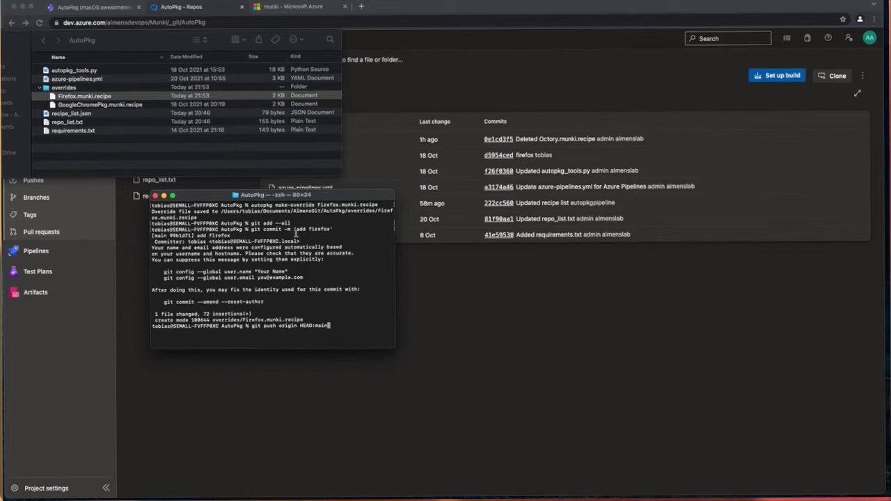
key(Return)
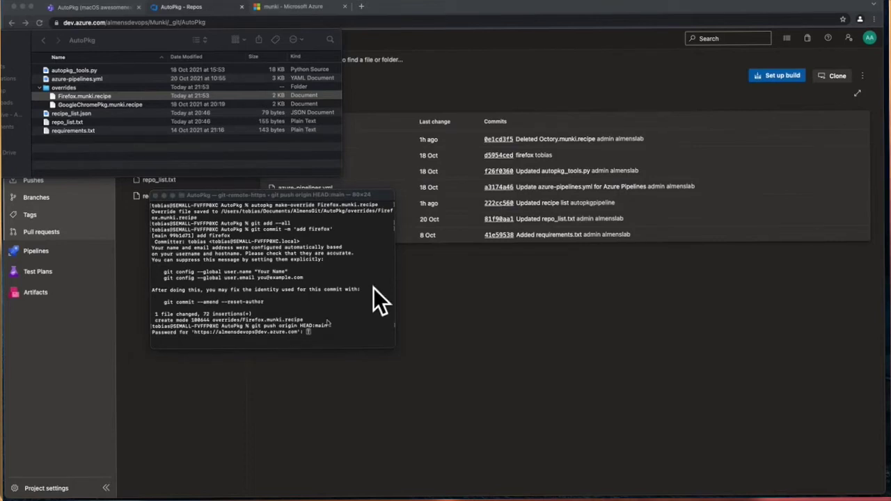
click(339, 332)
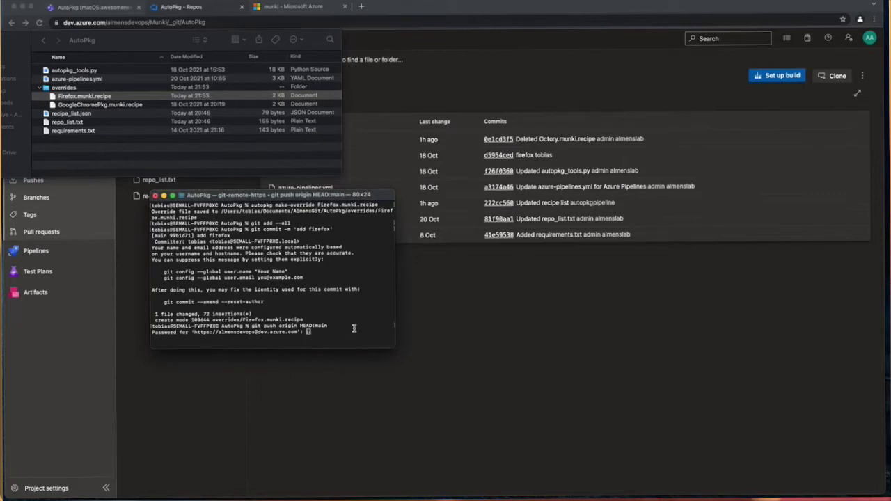
key(Return)
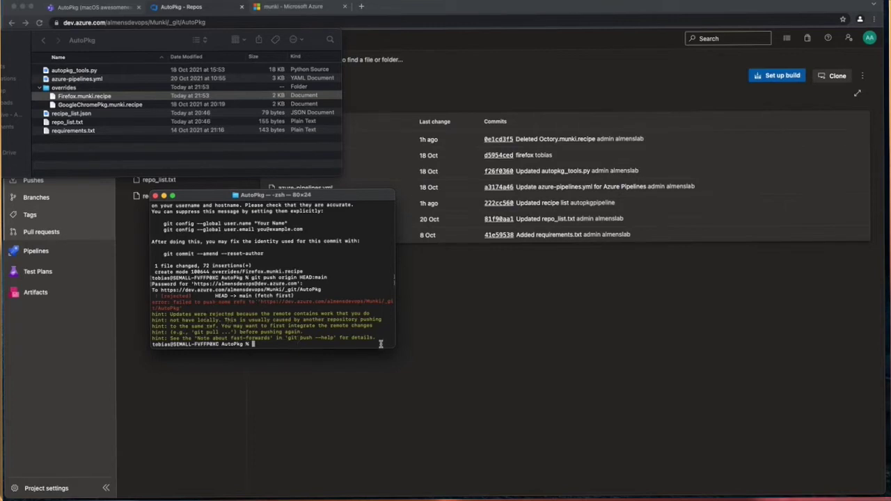
Step: Clear the terminal and try to pull the remote changes with git pull origin HEAD:main, entering the account password for Azure DevOps
text(clear)
key(Return)
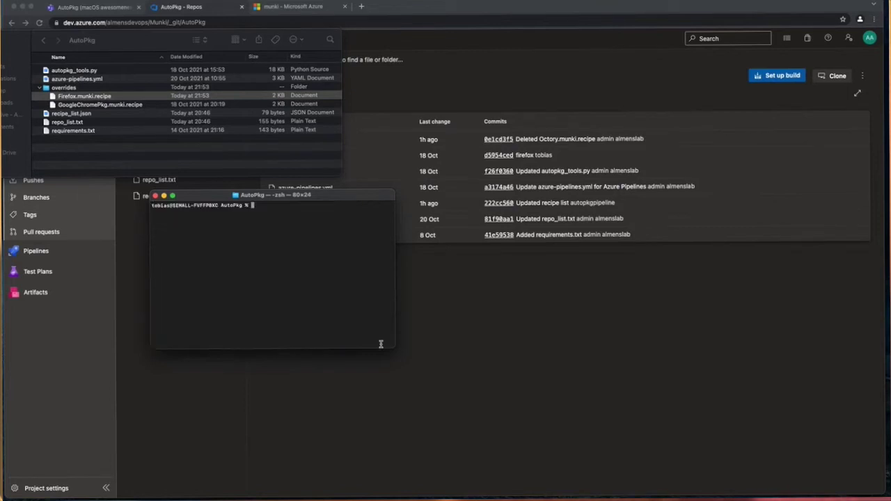
text(git pull origin )
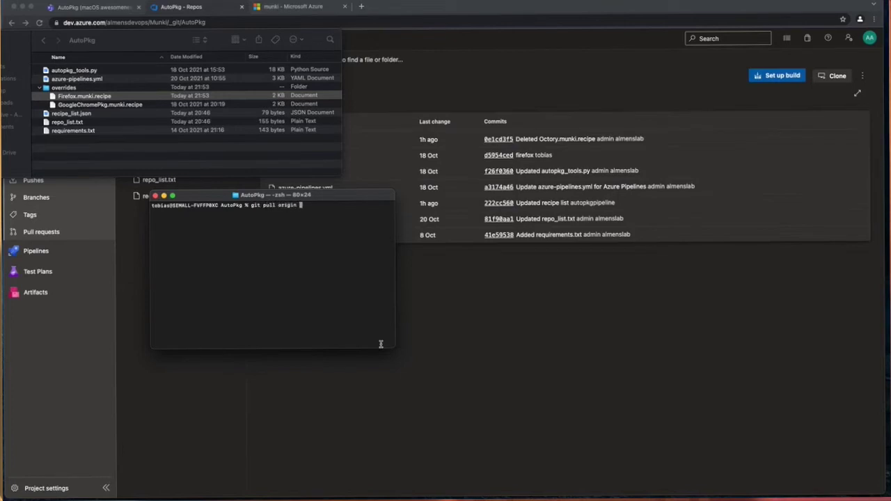
text(HEAD:main)
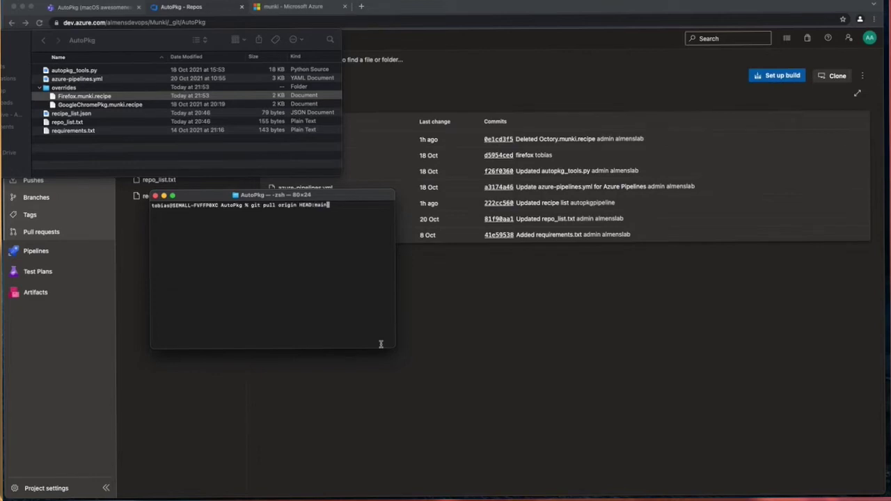
key(Return)
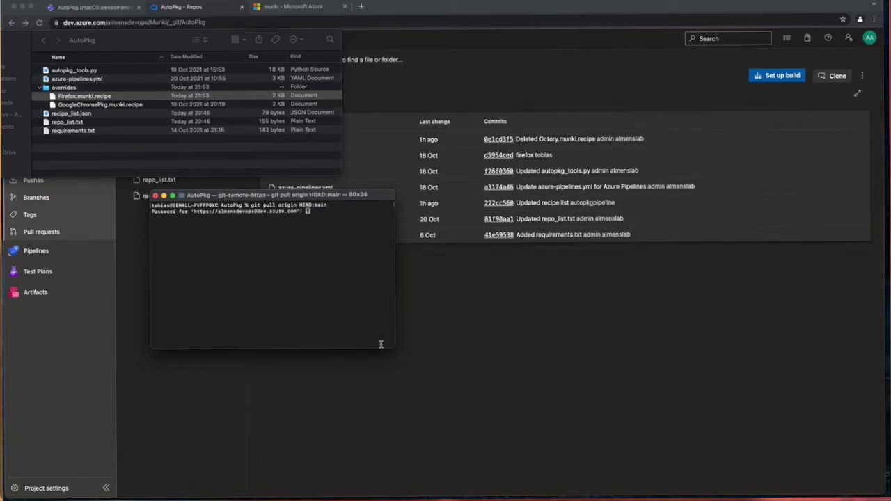
key(Return)
Step: Pull the remote changes with git pull origin HEAD:main --force, entering the account password, and clear the terminal
key(Up)
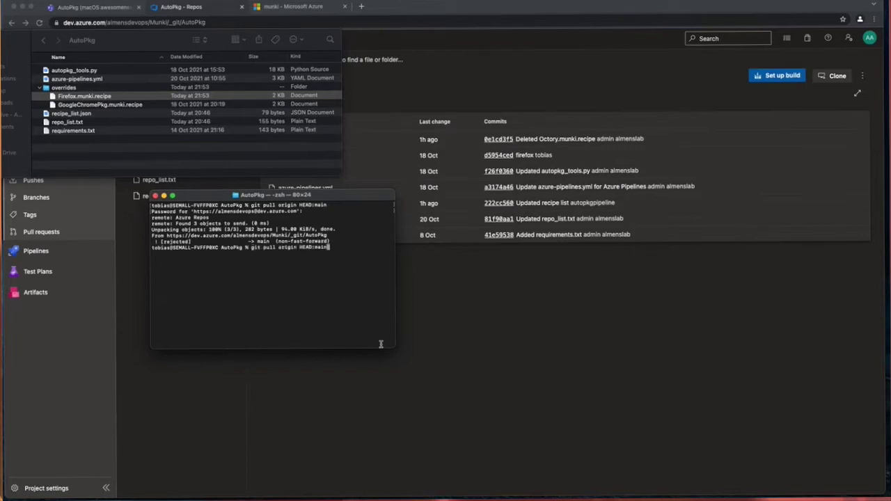
text(--force)
key(Return)
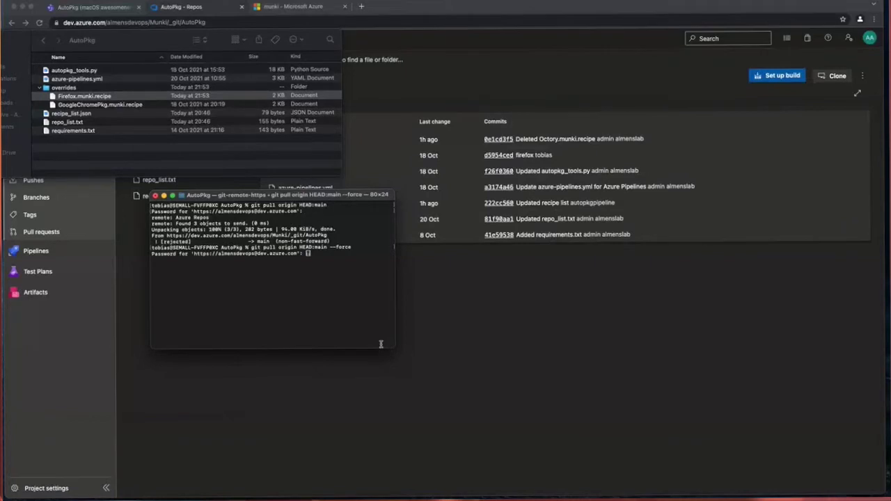
key(Return)
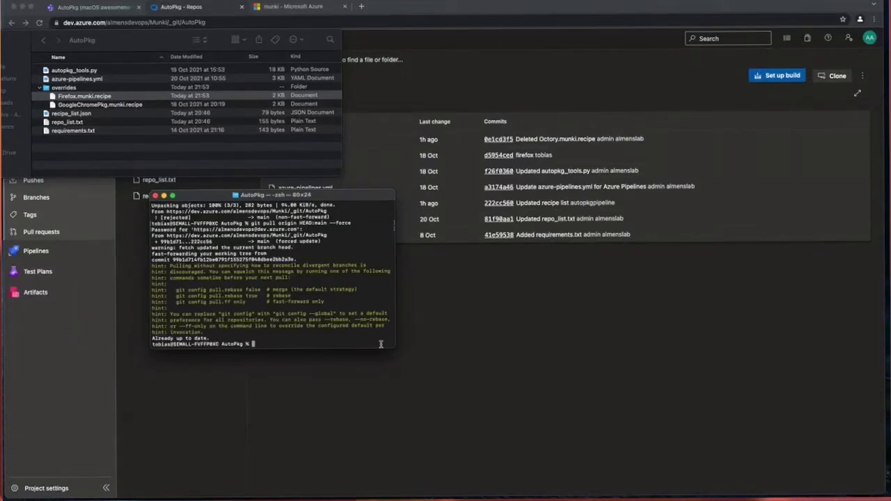
key(super+k)
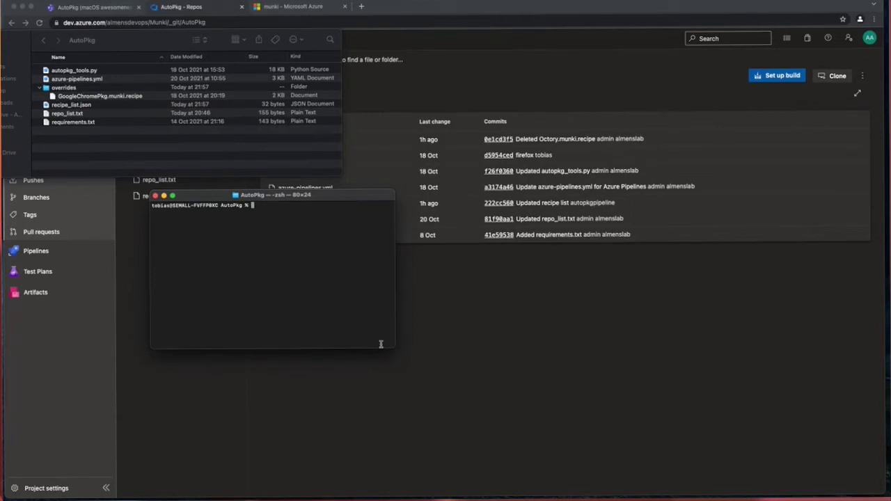
drag(305, 199, 360, 240)
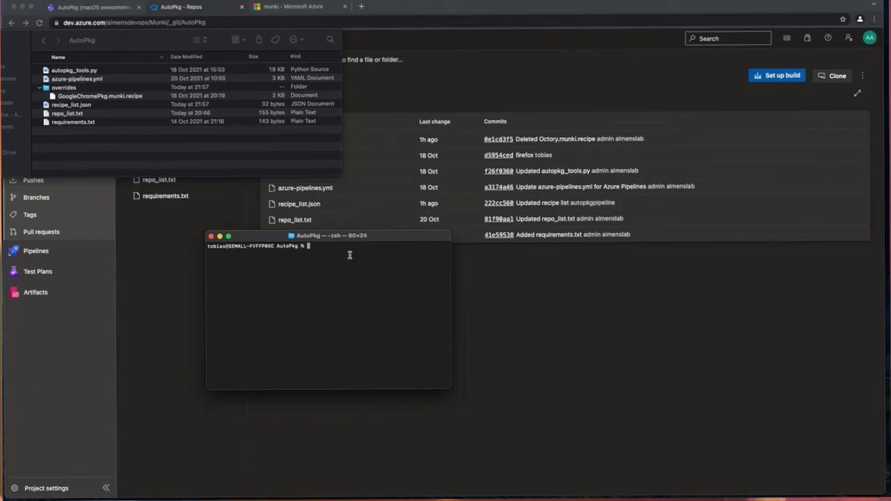
Step: Create the Firefox override again with autopkg make-override Firefox.munki.recipe
text(autopkg)
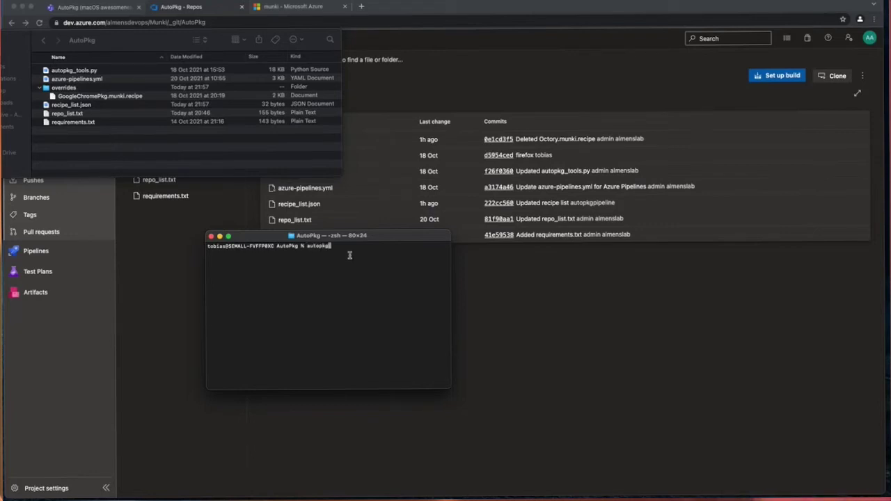
text( mak)
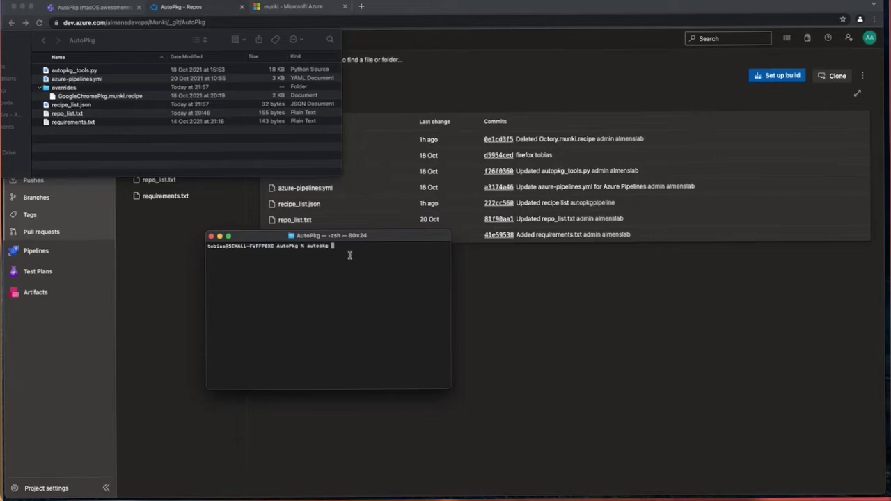
text(e-override Firefox)
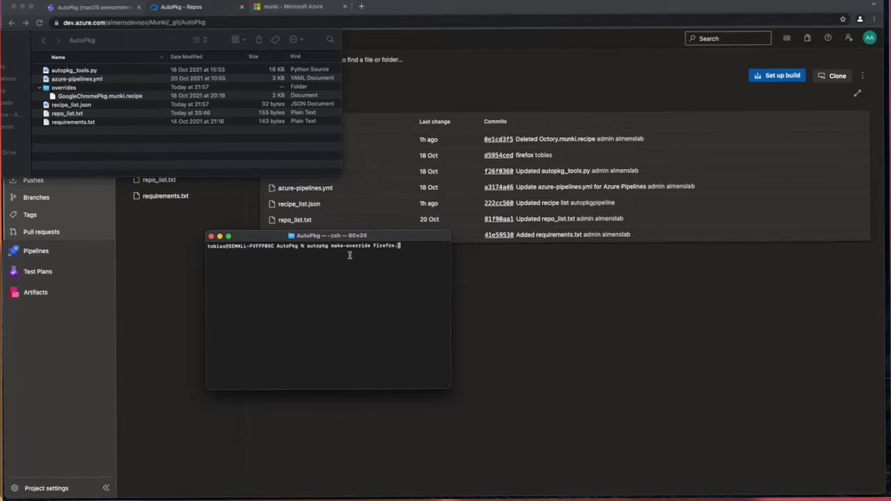
text(.munki.recipe)
key(Return)
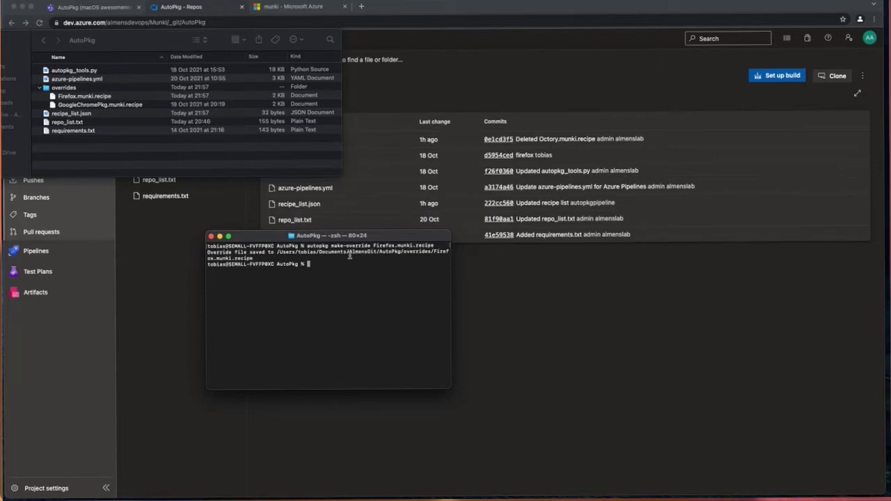
Step: Stage the recreated override with git add --all and commit it with the message 'add firefox'
text(git add --all)
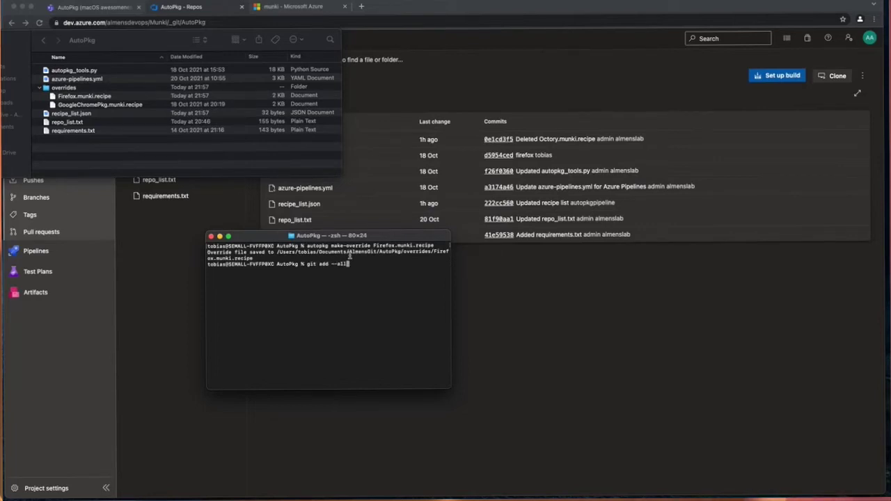
key(Return)
text(git)
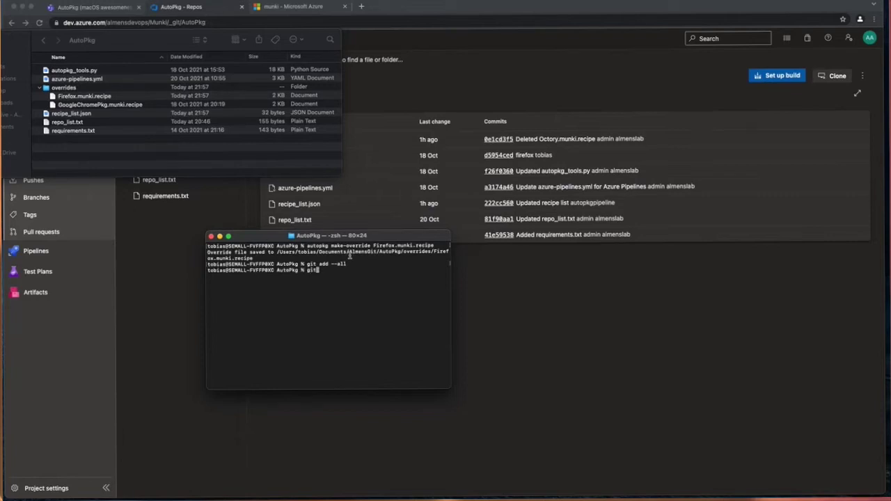
text( commit)
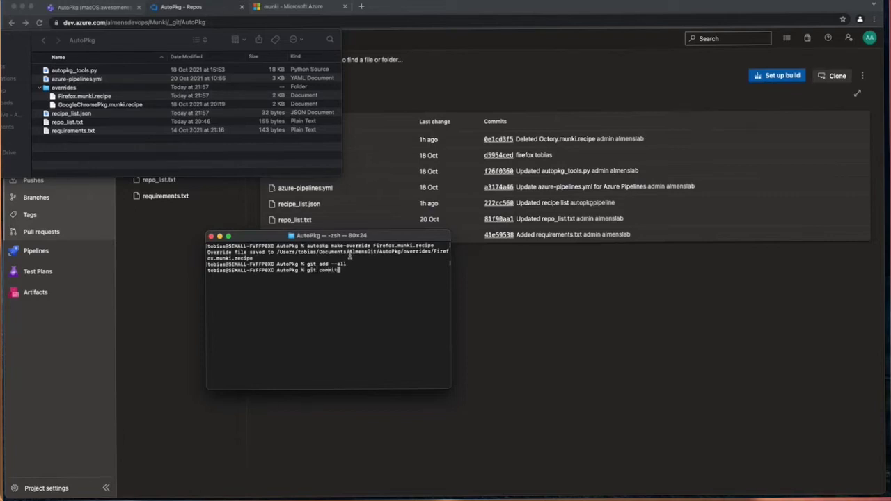
text( -m 'add firefox')
key(Return)
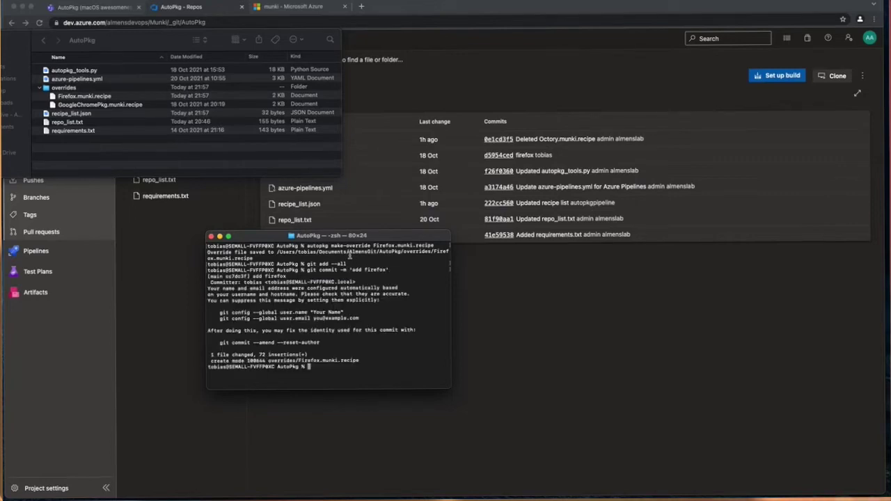
Step: Push the new commit with git push origin HEAD:main, entering the account password for Azure DevOps
text(git push)
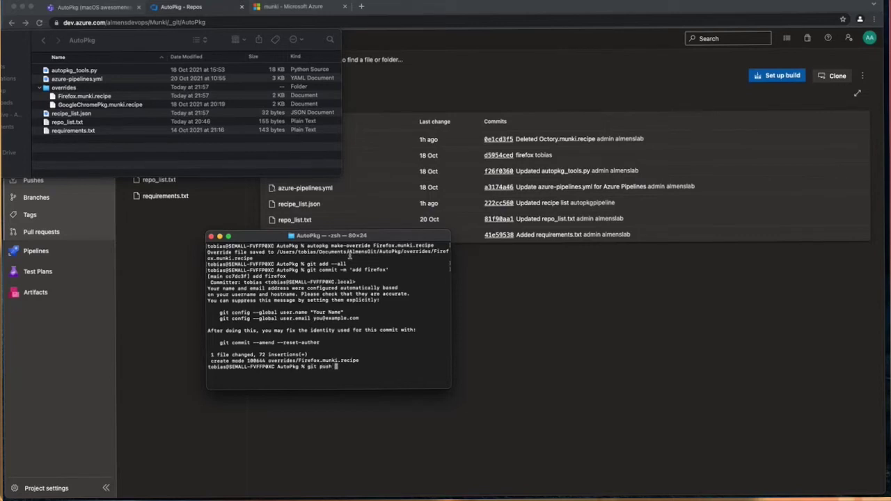
text( origin HEAD:main)
key(Return)
key(Return)
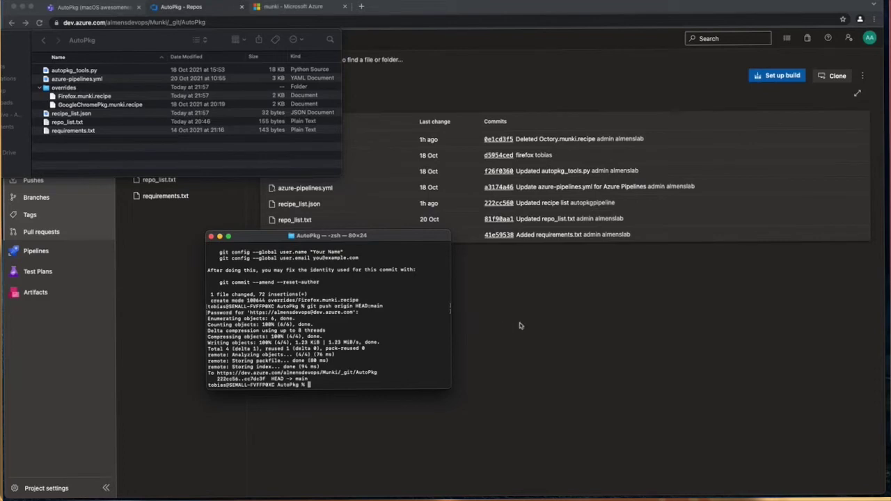
Step: Switch to Azure DevOps, reload the repository files, and open the AutoPkg pipeline's 'add firefox' run
click(566, 340)
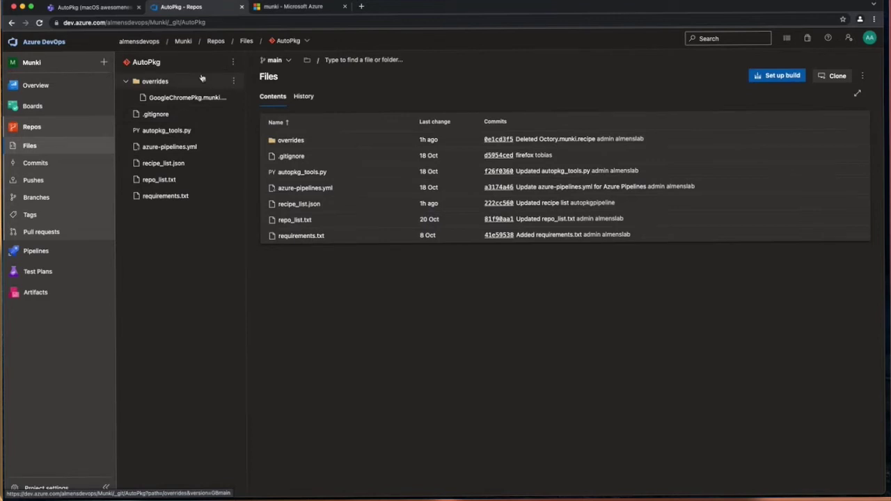
click(40, 23)
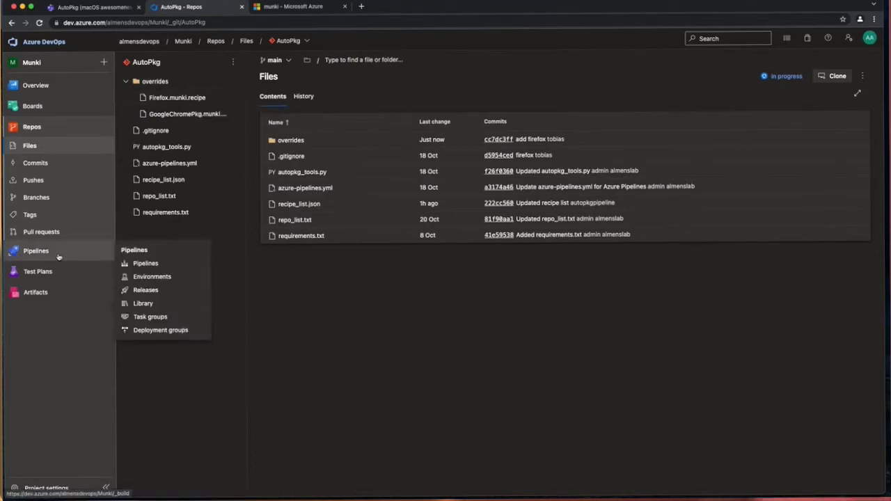
click(36, 250)
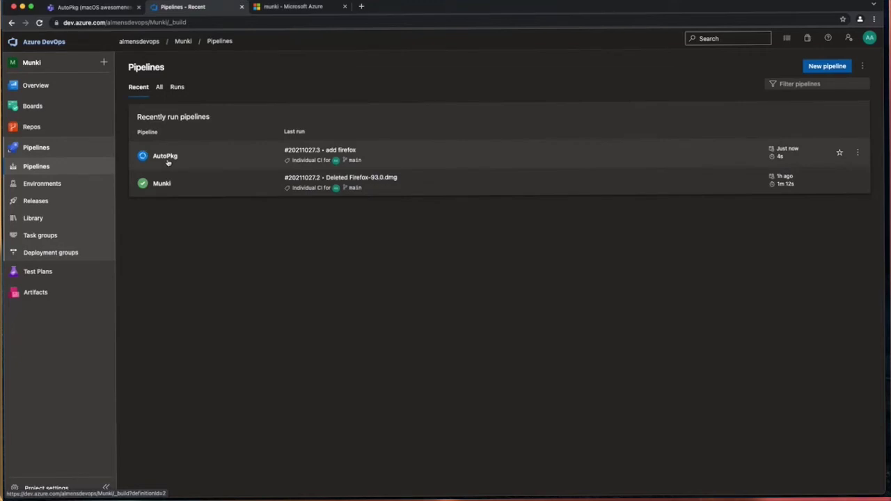
click(167, 159)
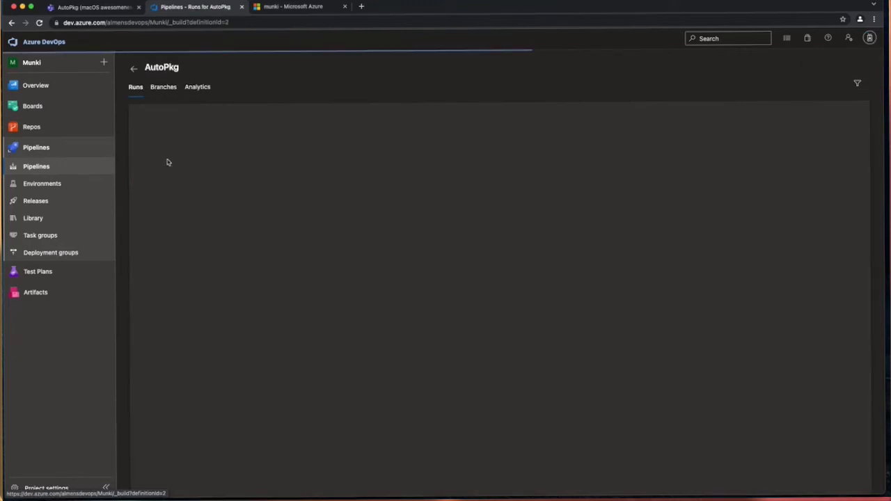
click(336, 147)
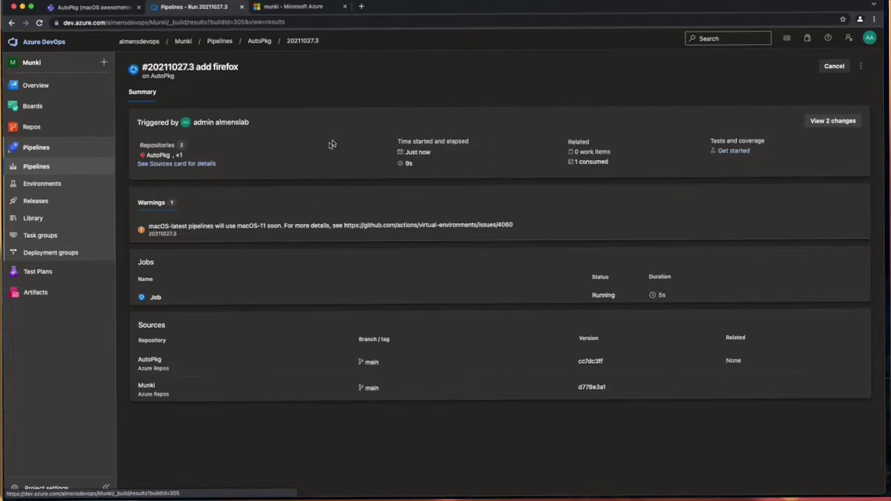
Step: Open the run's job log and examine the Firefox package path in the Run AutoPkg output's Munki import list
click(181, 297)
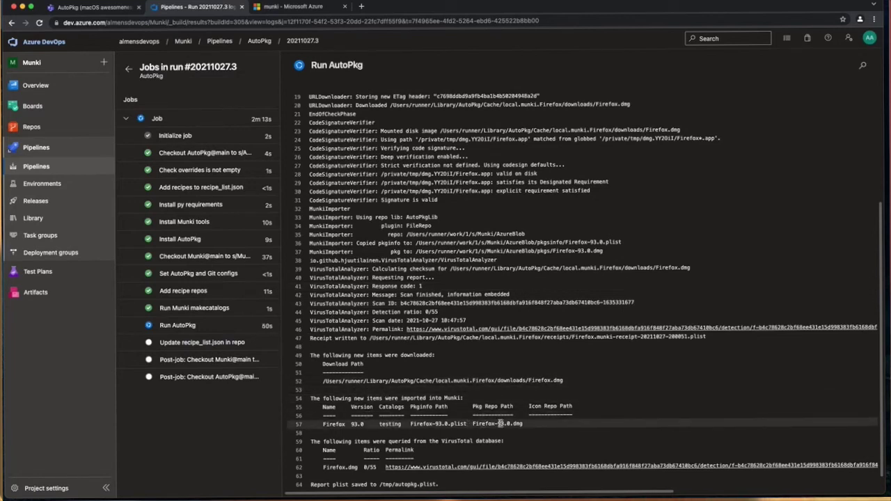
drag(526, 423, 472, 423)
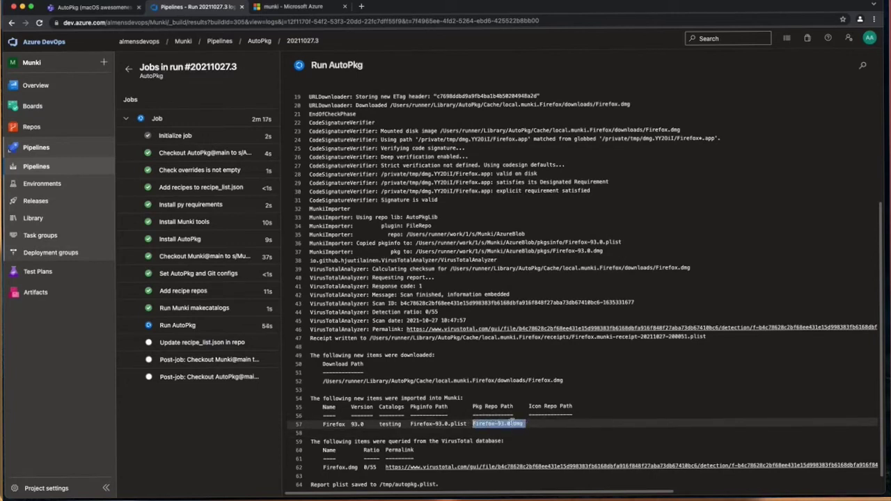
click(515, 424)
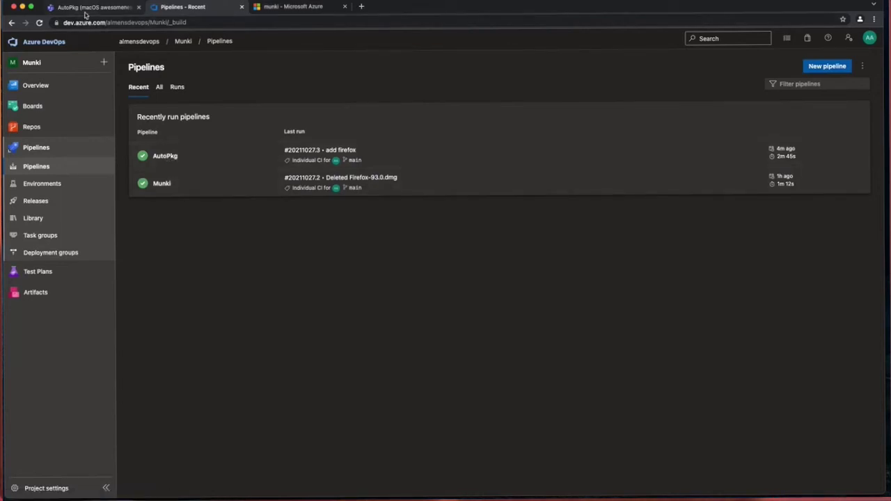
Step: Switch to Microsoft Teams and close the Incoming Webhook connector dialog for the AutoPkg channel
click(86, 8)
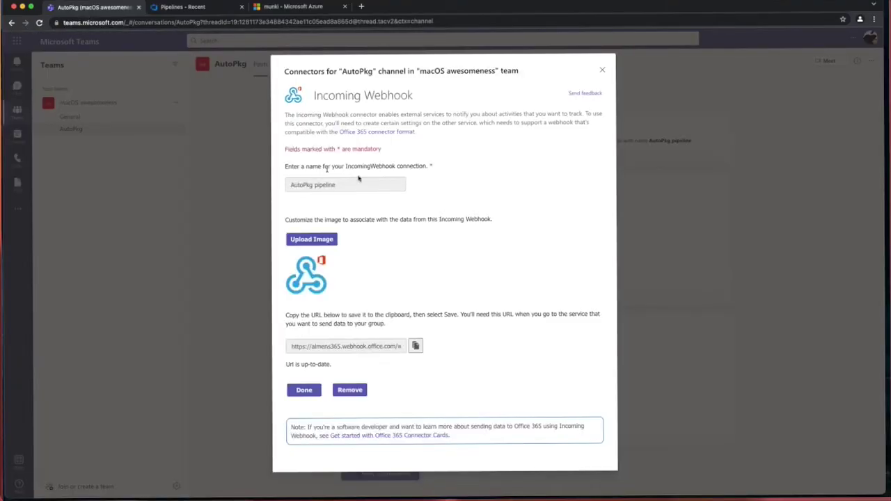
click(310, 391)
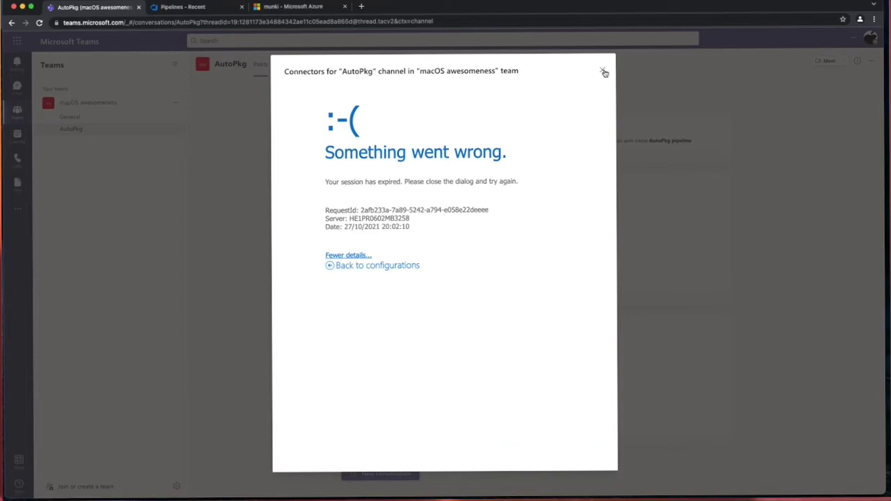
click(604, 72)
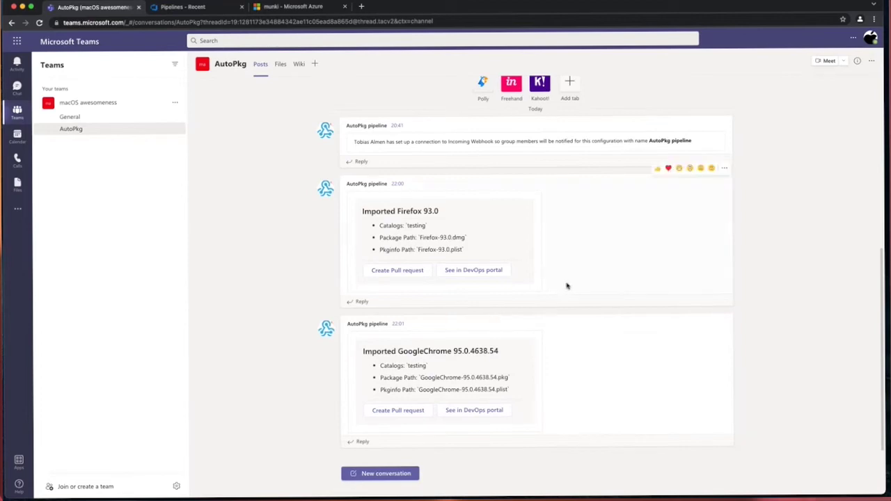
Step: Examine the Firefox import notification in the AutoPkg channel, including its catalogs, package path and pkginfo path
scroll(572, 281, up, 1)
scroll(574, 277, up, 2)
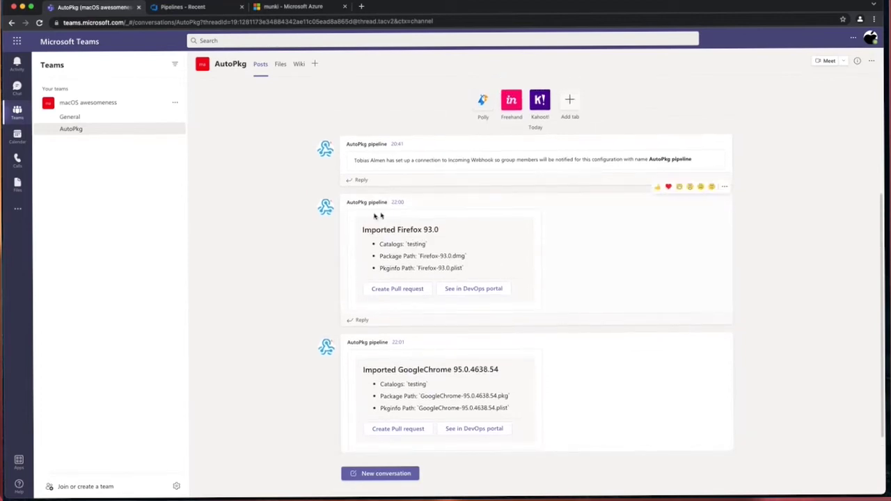
drag(362, 230, 446, 236)
click(424, 247)
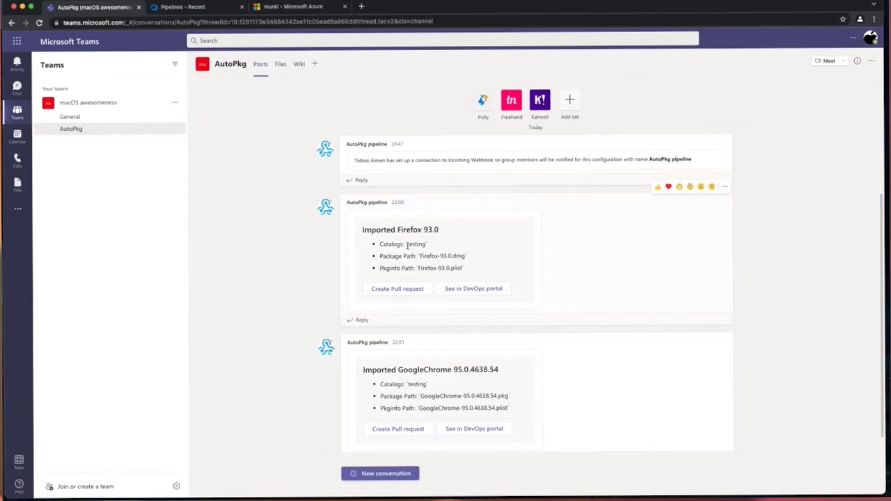
drag(383, 244, 427, 244)
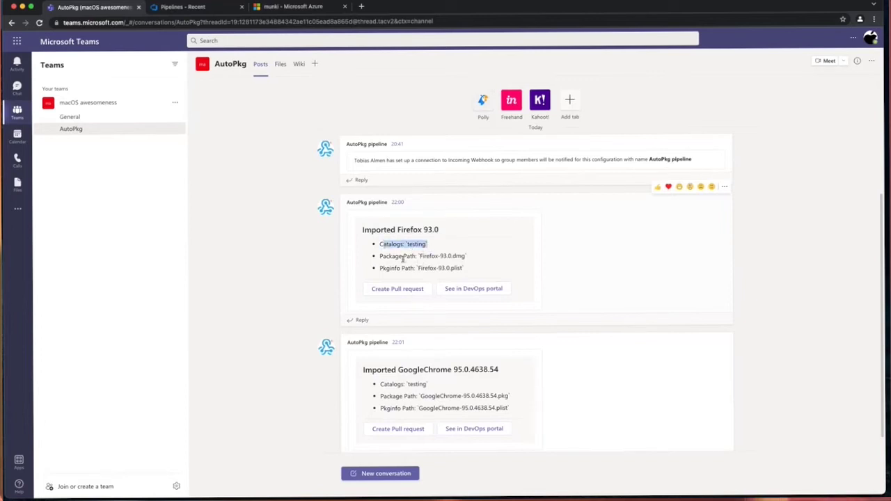
drag(419, 256, 453, 257)
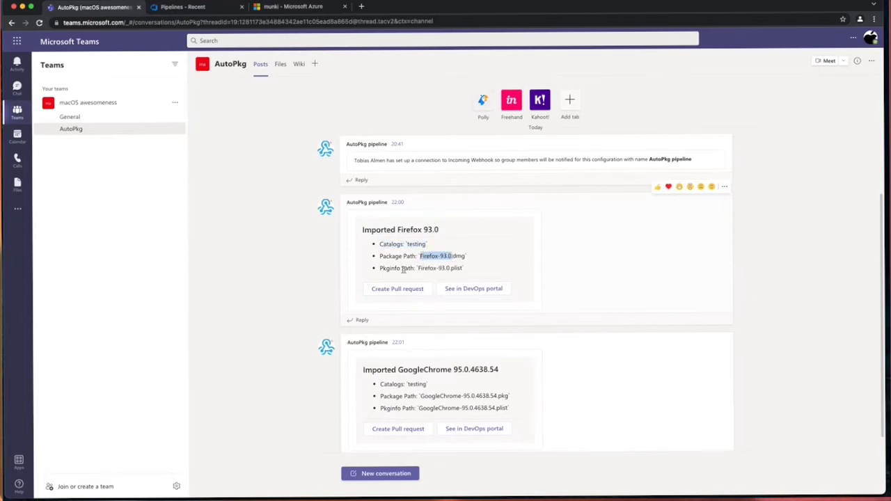
drag(381, 271, 381, 243)
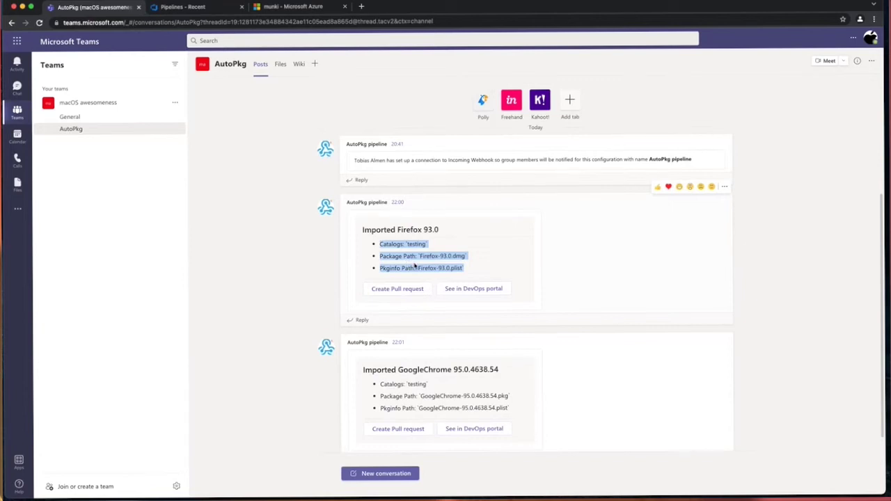
Step: Create a pull request from the Firefox 93.0 import notification to merge its pipeline/autopkg/apps/Firefox_93.0 branch into main
scroll(420, 266, down, 1)
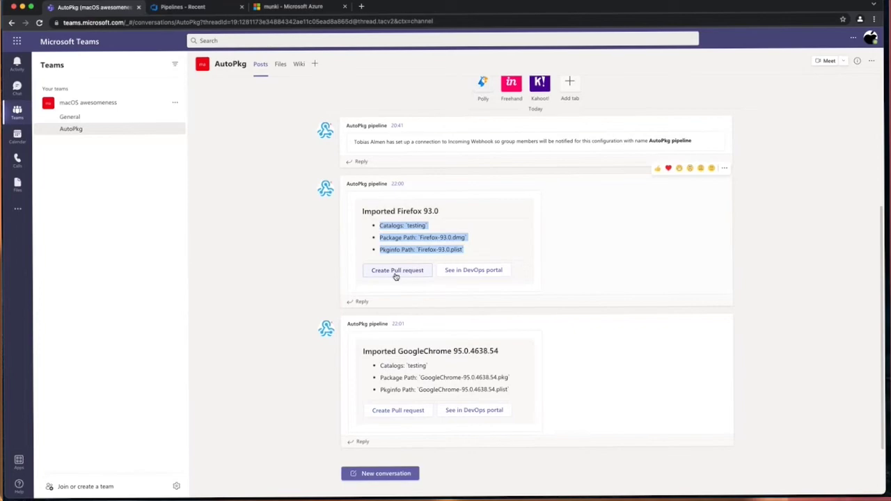
click(396, 272)
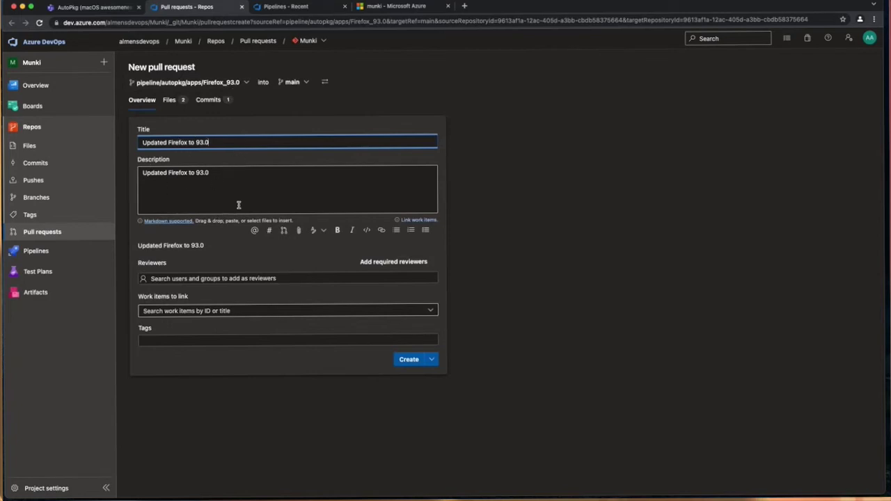
click(409, 359)
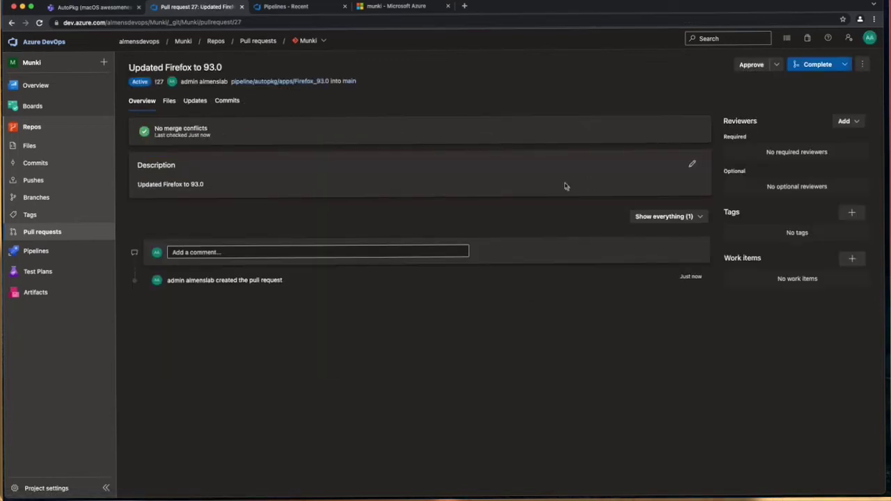
Step: Complete the 'Updated Firefox to 93.0' pull request with a no-fast-forward merge, deleting the source branch after merging
click(844, 66)
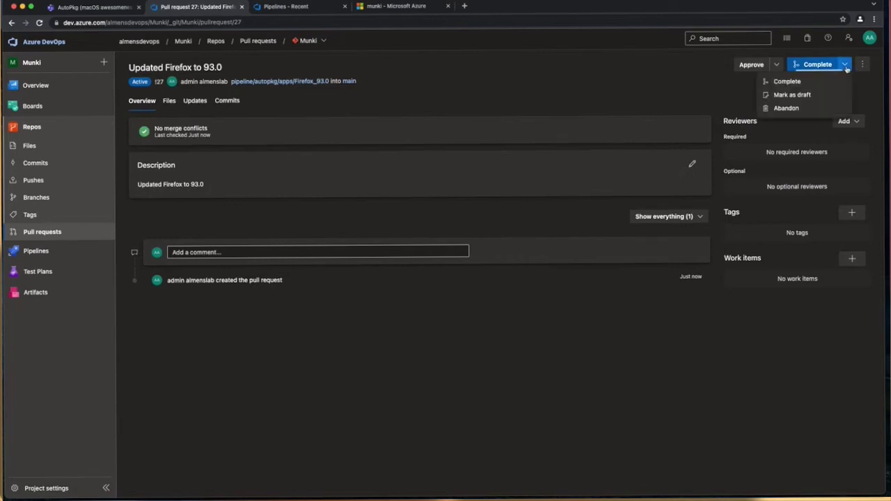
click(806, 82)
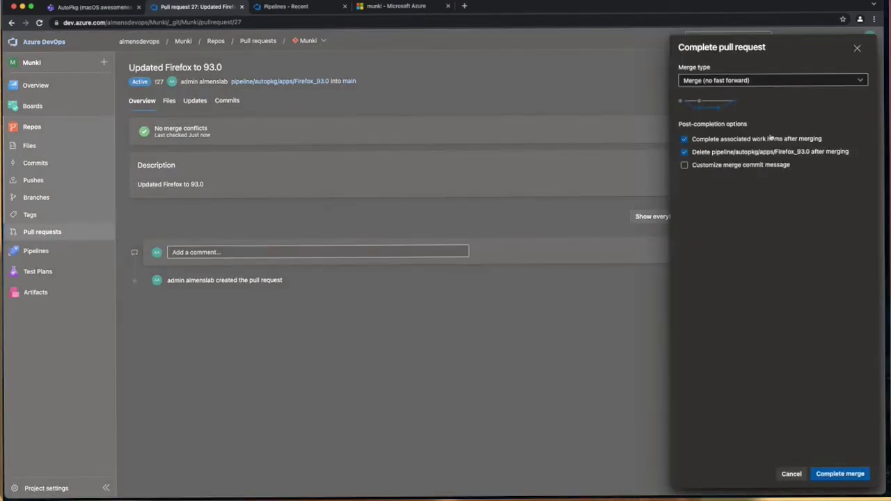
click(842, 475)
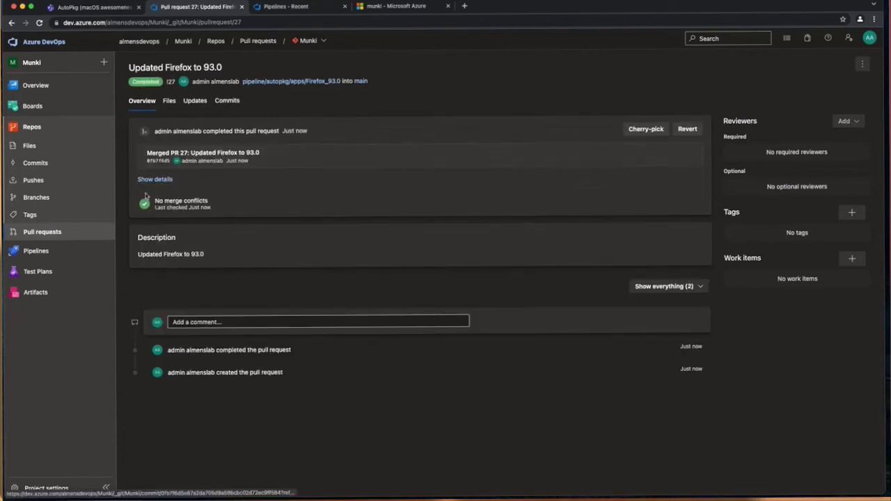
Step: Open the job log of the Munki pipeline's 'Merged PR 27: Updated Firefox to 93.0' run
click(54, 251)
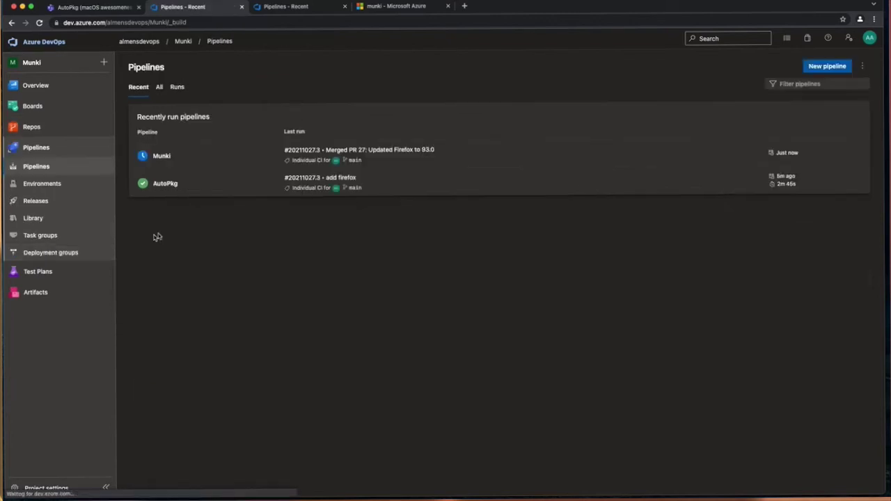
click(170, 157)
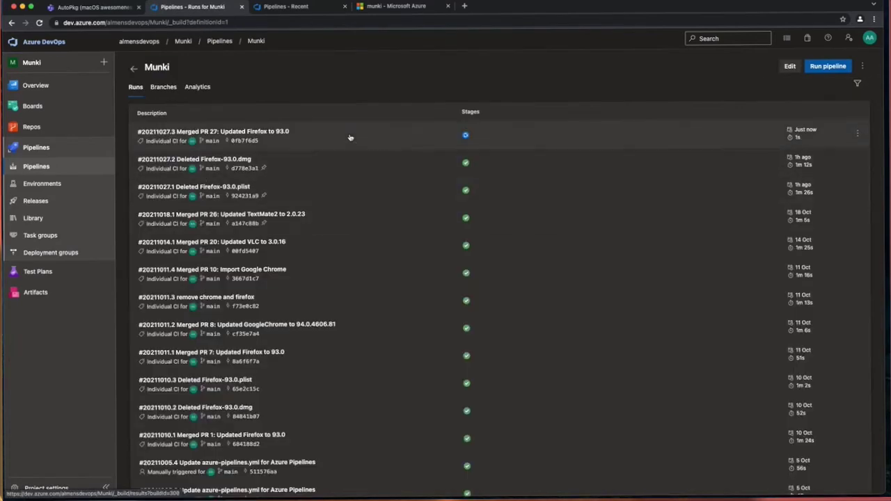
click(349, 142)
click(168, 240)
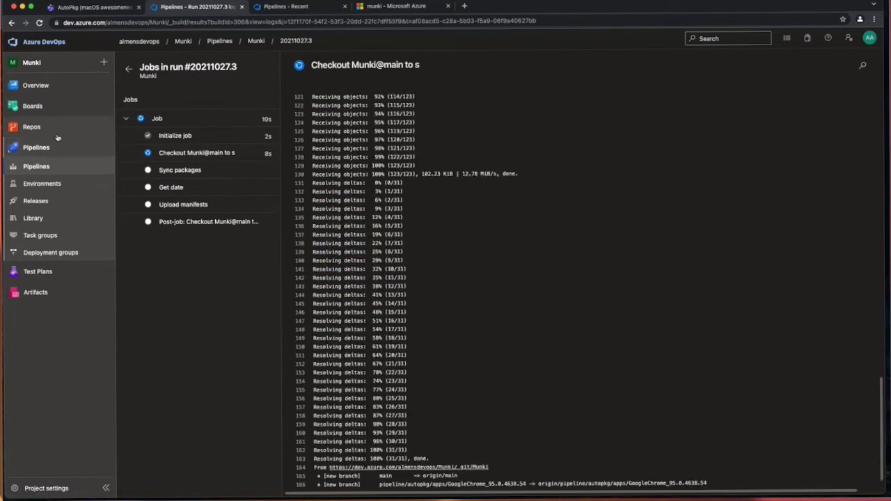
Step: Browse the Munki repository's AzureBlob pkgs and pkgsinfo folders for the Firefox files and open Firefox-93.0.plist
mouse_move(31, 126)
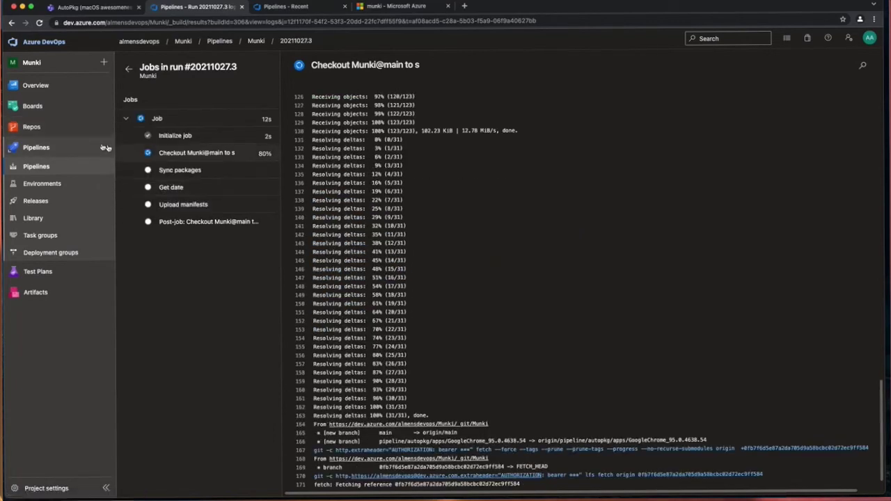
click(79, 134)
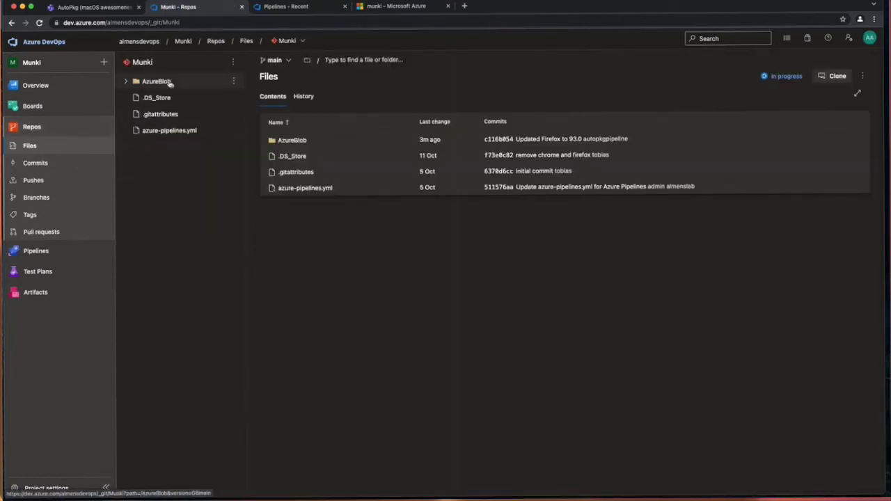
click(166, 81)
click(157, 147)
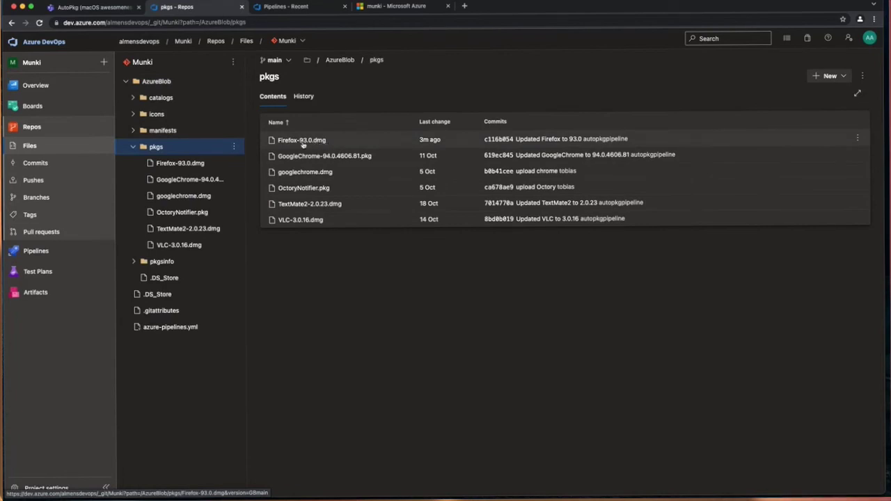
click(160, 261)
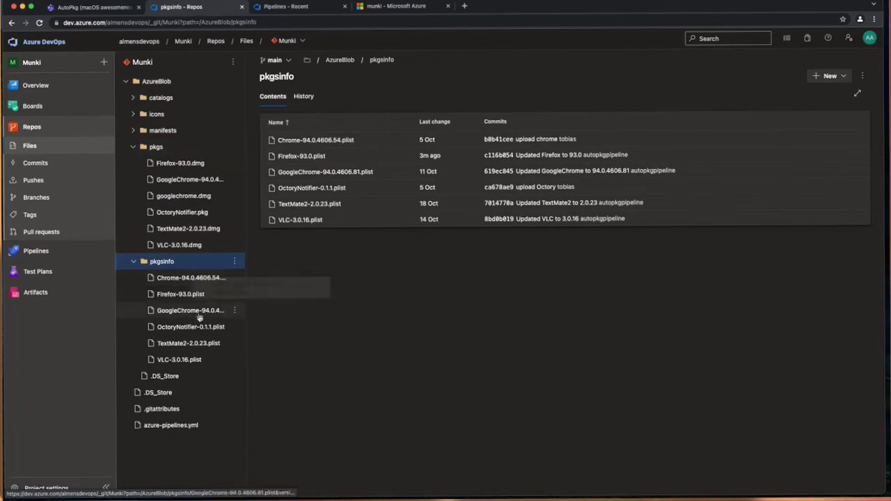
click(199, 294)
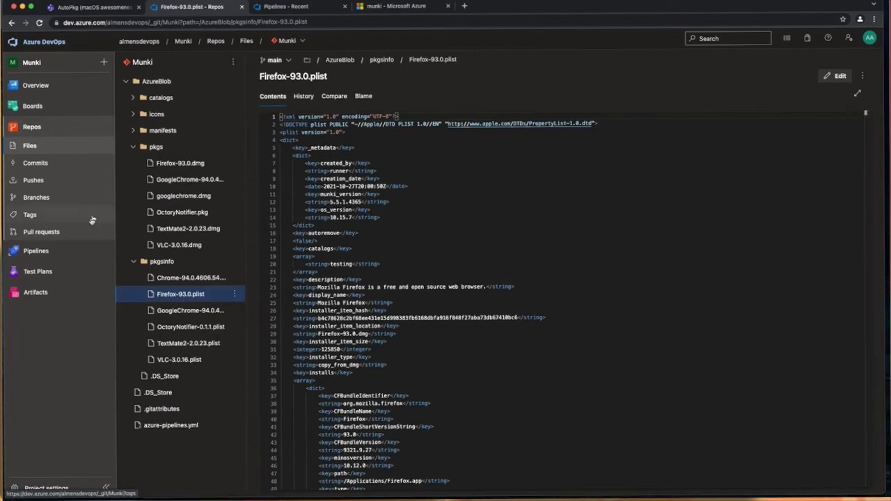
Step: Return to the Munki pipeline's merged PR 27 run and check the job log's progress
click(70, 249)
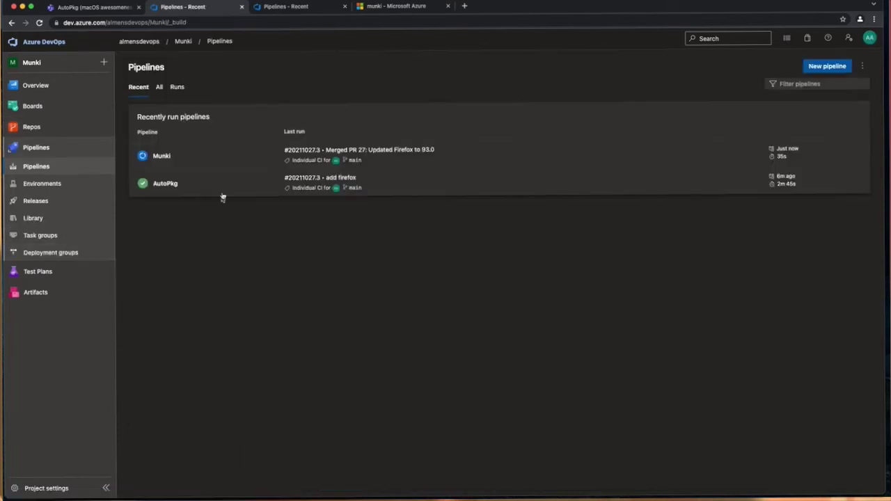
click(193, 160)
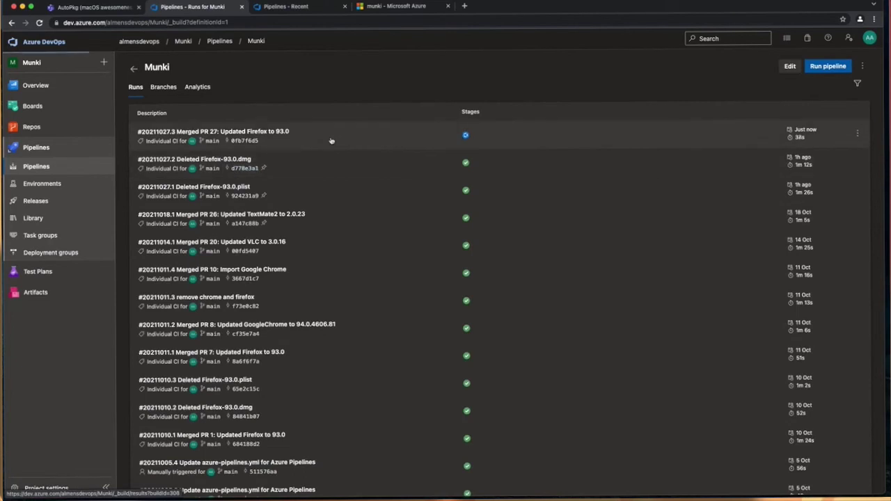
click(330, 141)
click(194, 230)
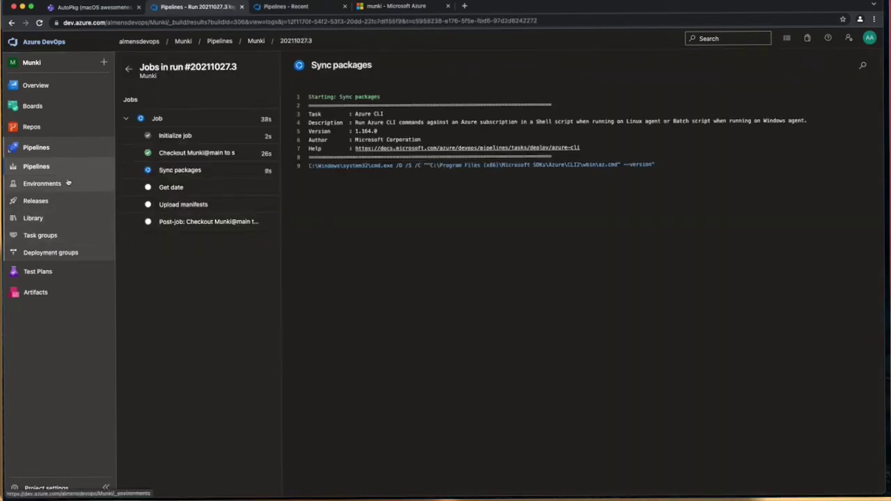
Step: Reopen Firefox-93.0.plist from the AzureBlob/pkgsinfo folder in the Munki repository
click(60, 129)
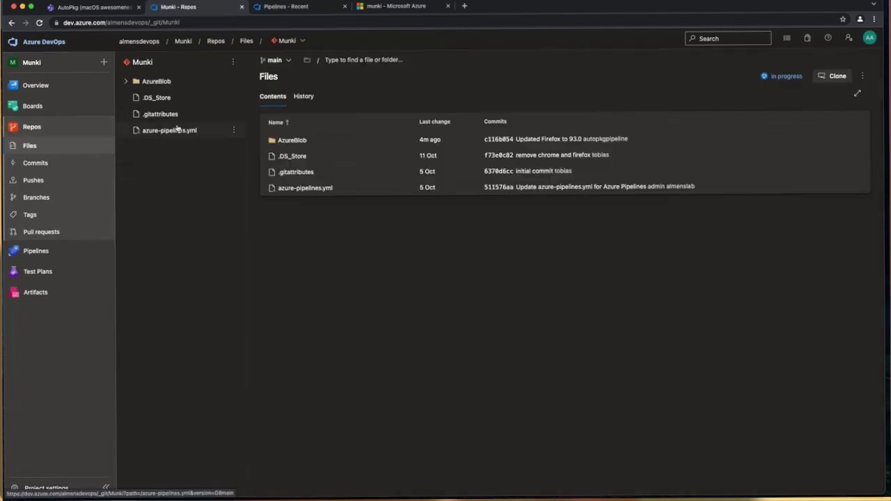
click(161, 85)
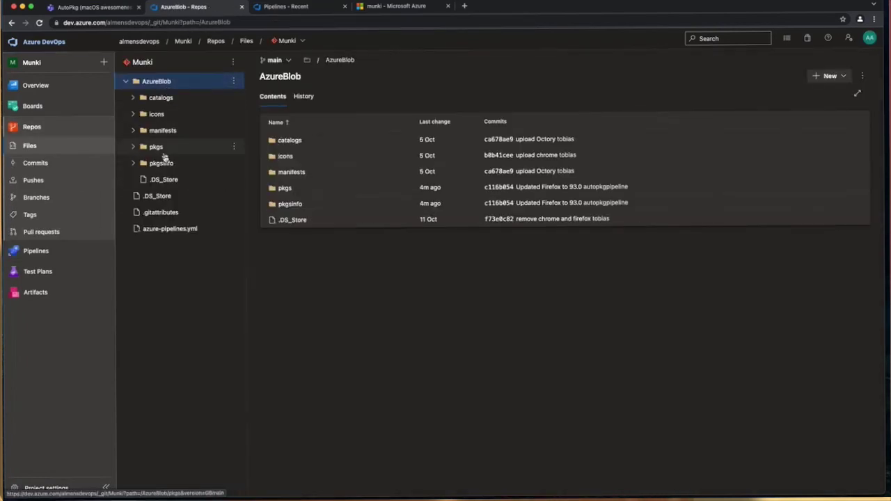
click(166, 163)
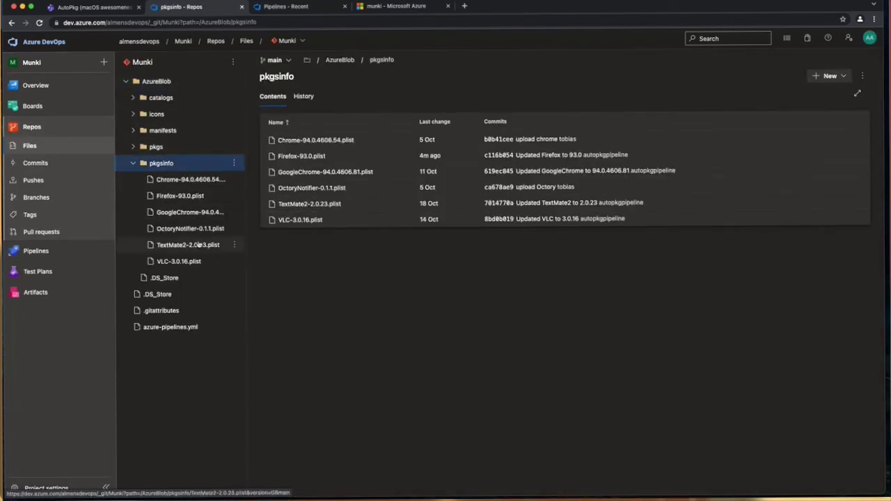
click(178, 195)
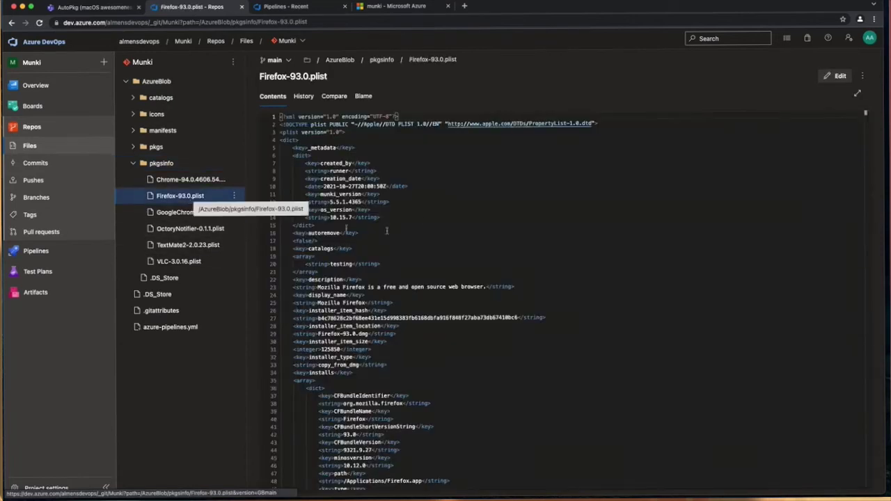
Step: Examine the plist's installs keys, including the bundle identifier, name and version entries, and its uninstallable key
scroll(424, 226, down, 5)
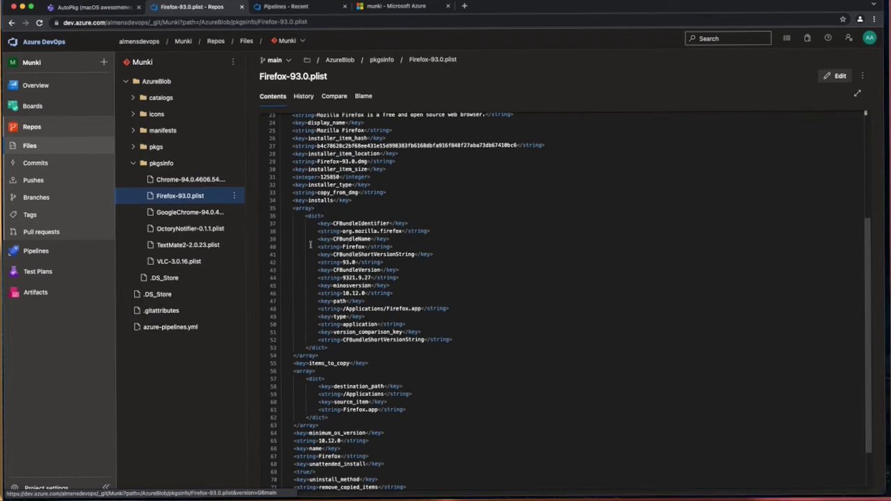
drag(334, 223, 396, 224)
double_click(352, 239)
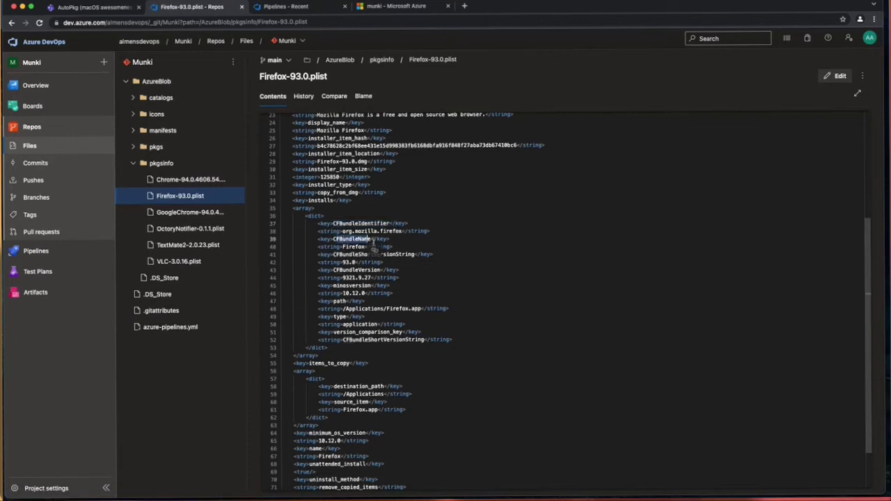
double_click(376, 254)
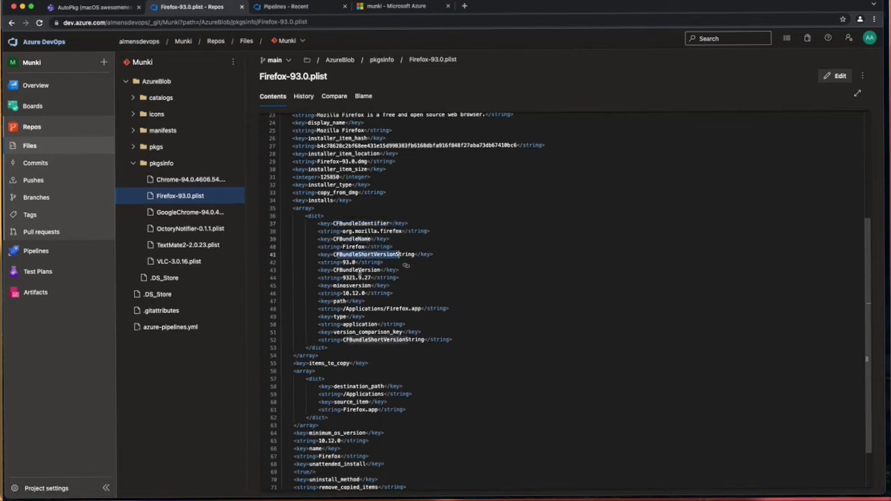
drag(334, 270, 394, 270)
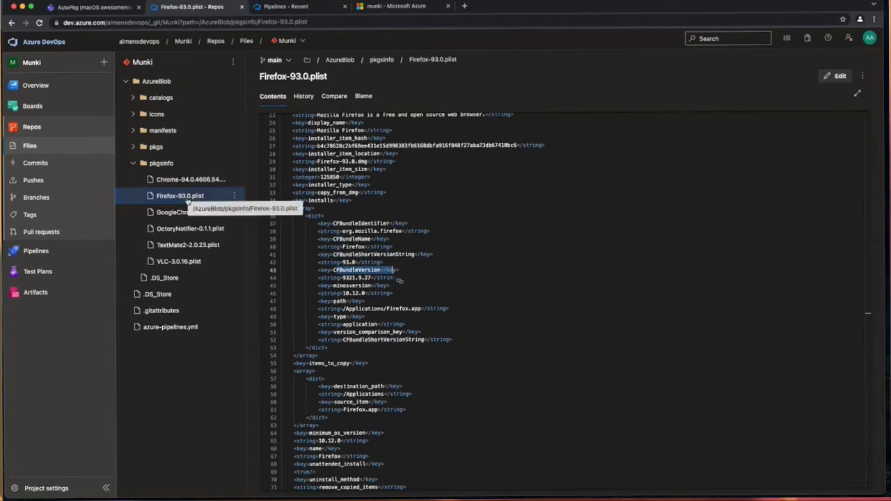
scroll(465, 265, down, 4)
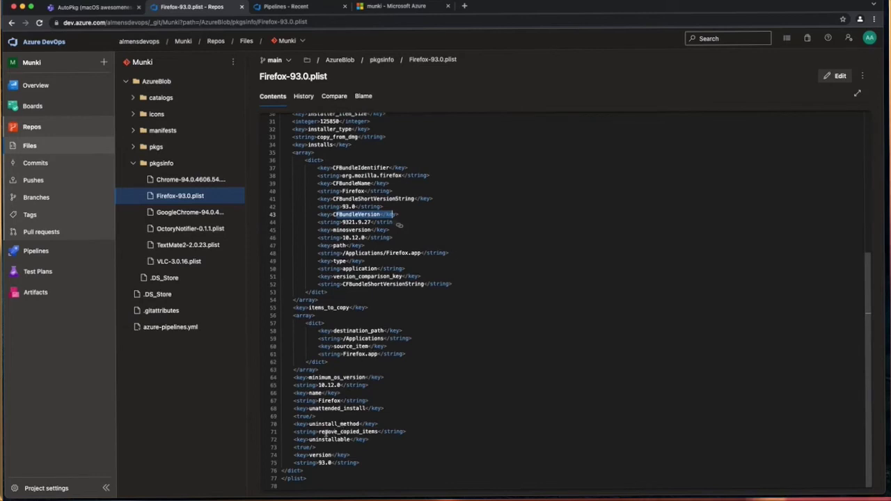
drag(296, 441, 353, 448)
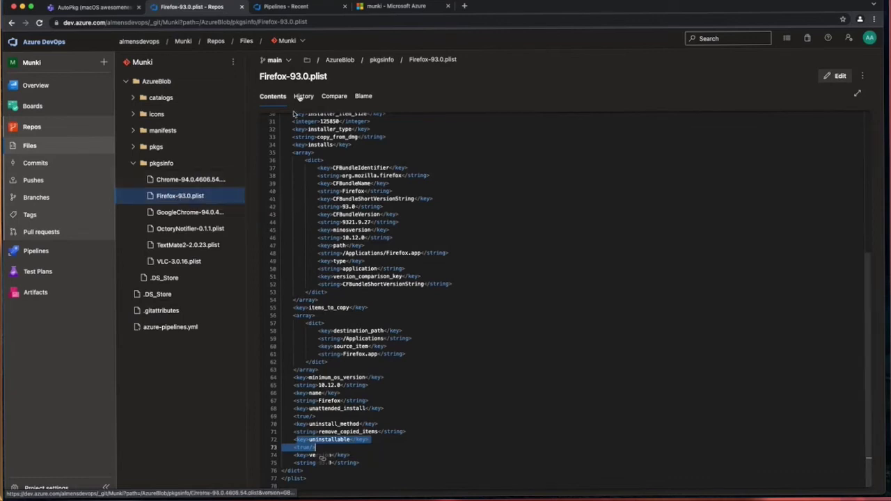
Step: Switch to the munki container in the Azure portal and refresh the pkgs folder to check for the Firefox package
click(282, 8)
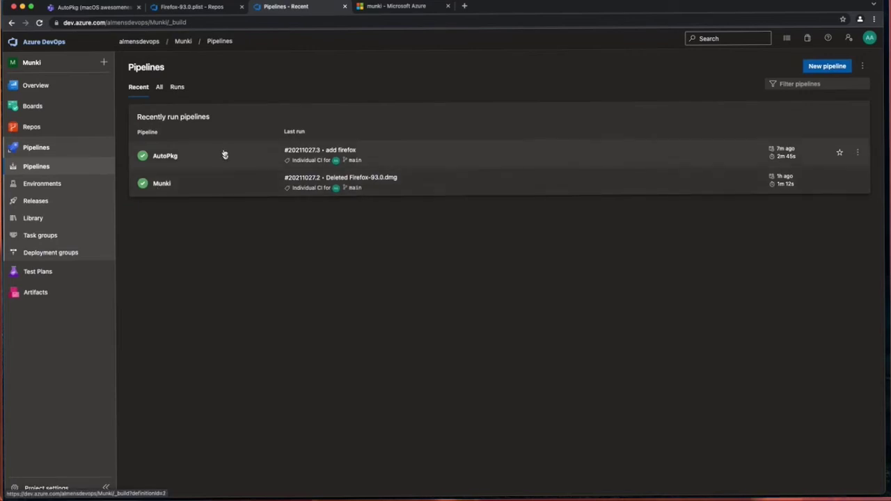
click(387, 8)
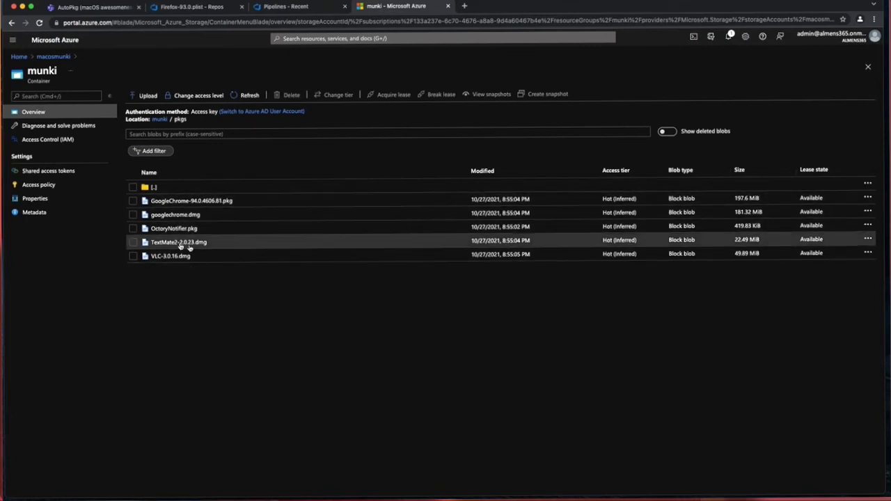
click(249, 95)
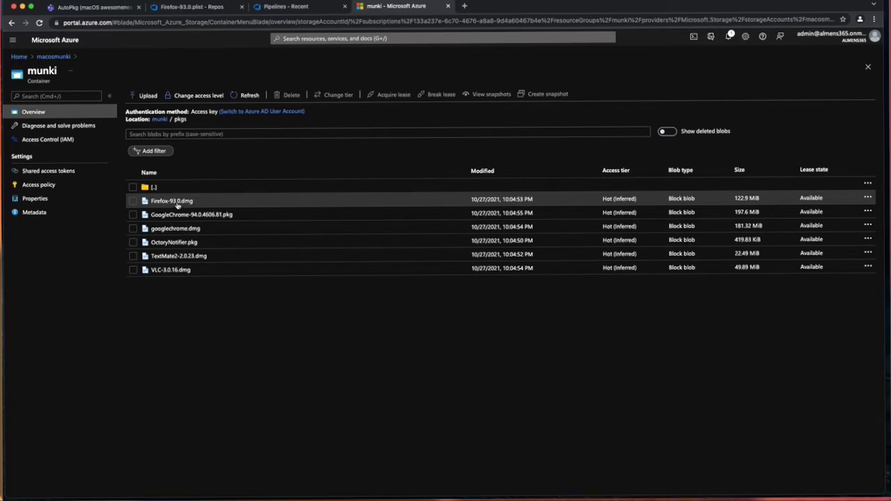
Step: Switch back to the Azure DevOps repository page and open the recent pipelines list to check the run statuses
click(217, 9)
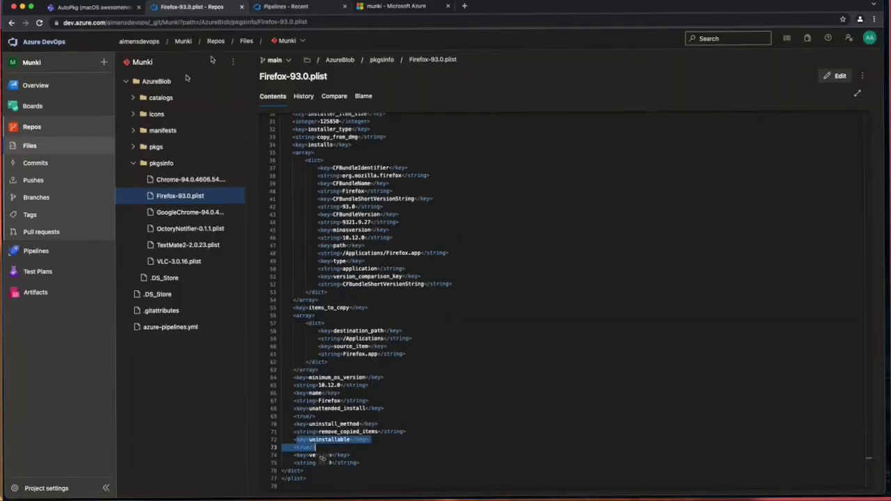
click(36, 250)
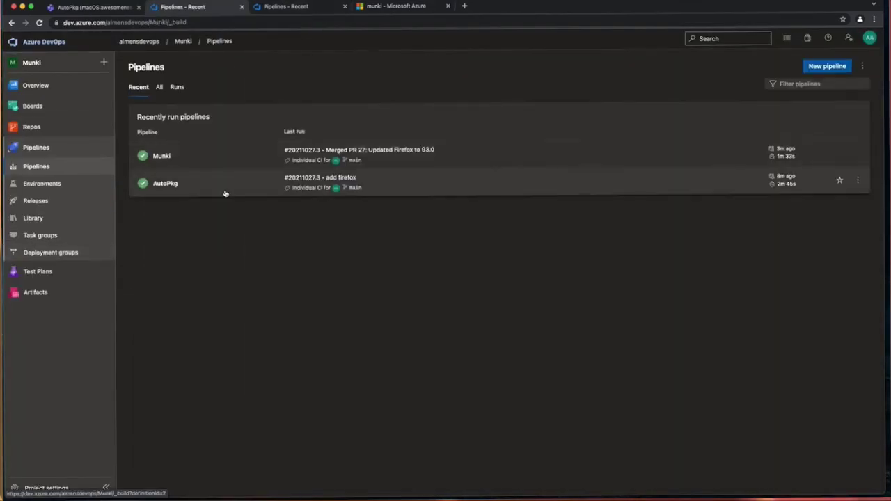